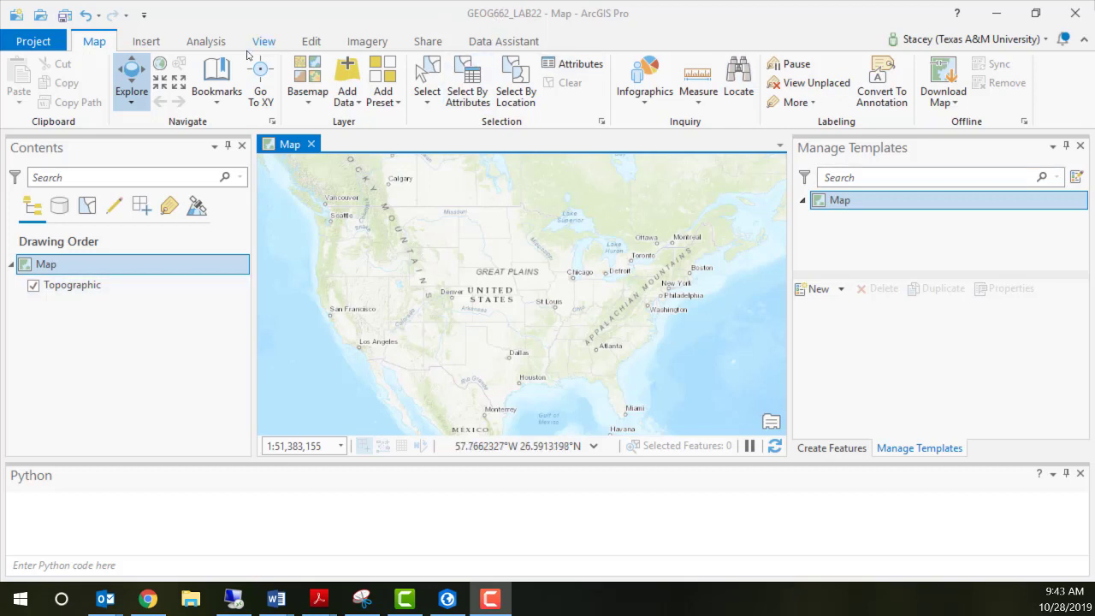
Add the ParcelDrafter.lpk layer package from the MapsandGeodatabase folder to the map and turn off the Topographic layer
click(345, 68)
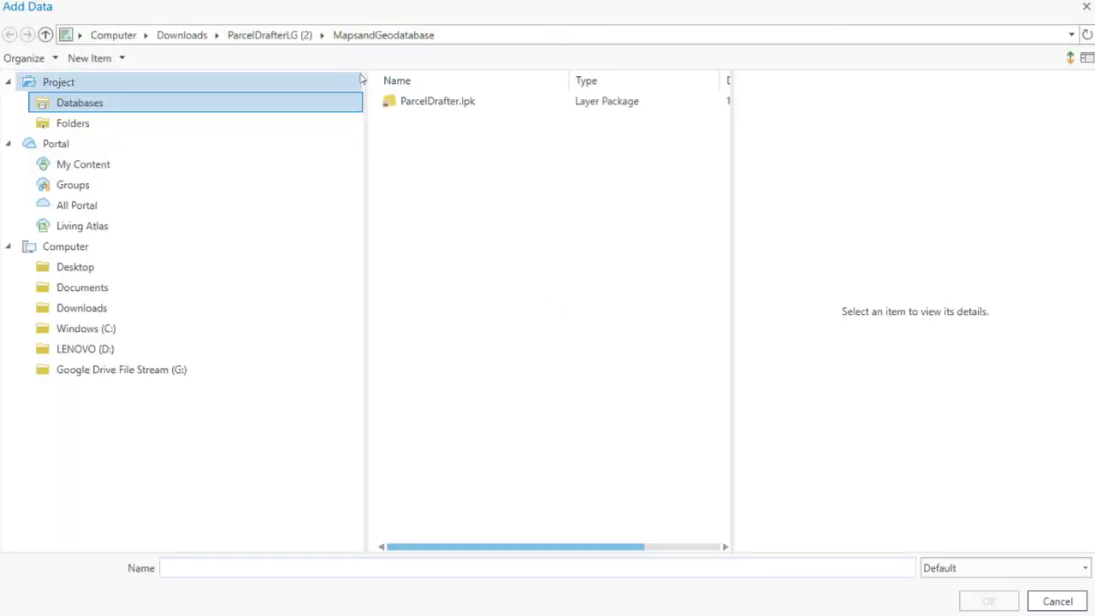
click(399, 109)
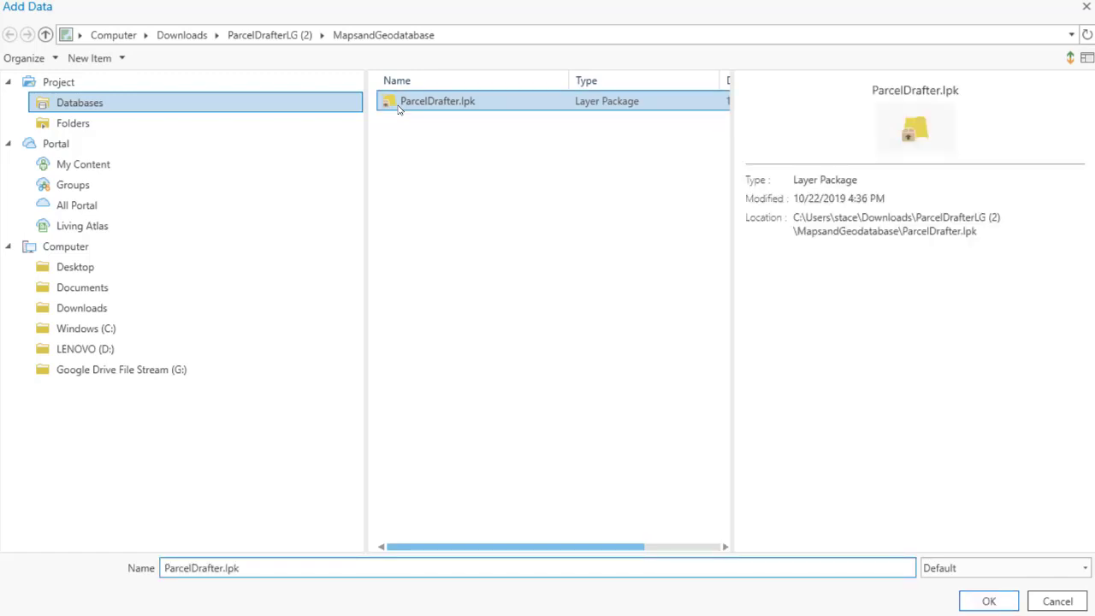
click(991, 602)
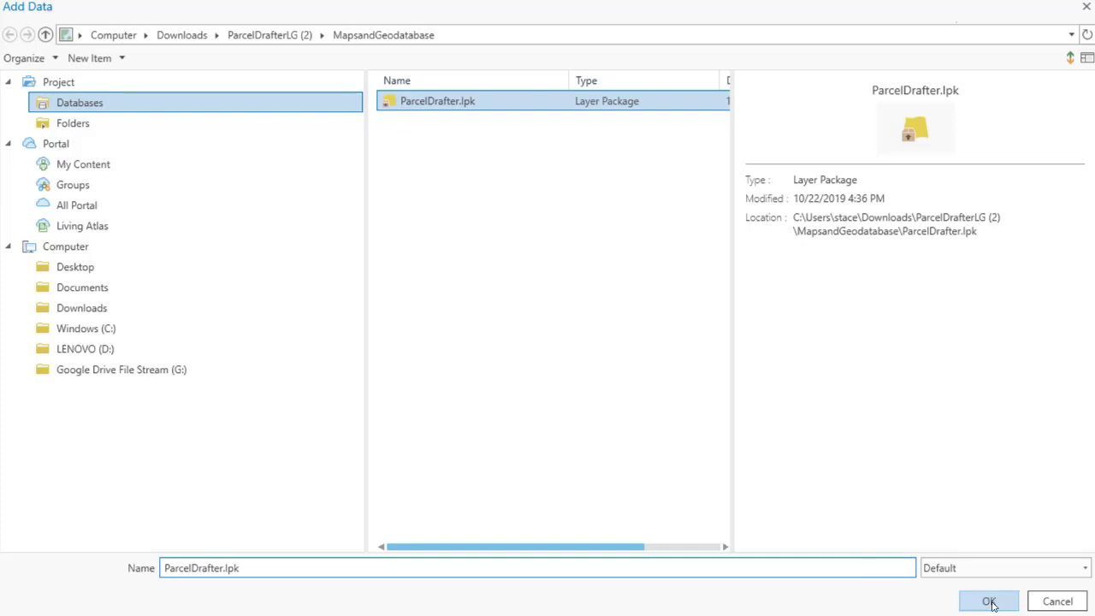
click(991, 602)
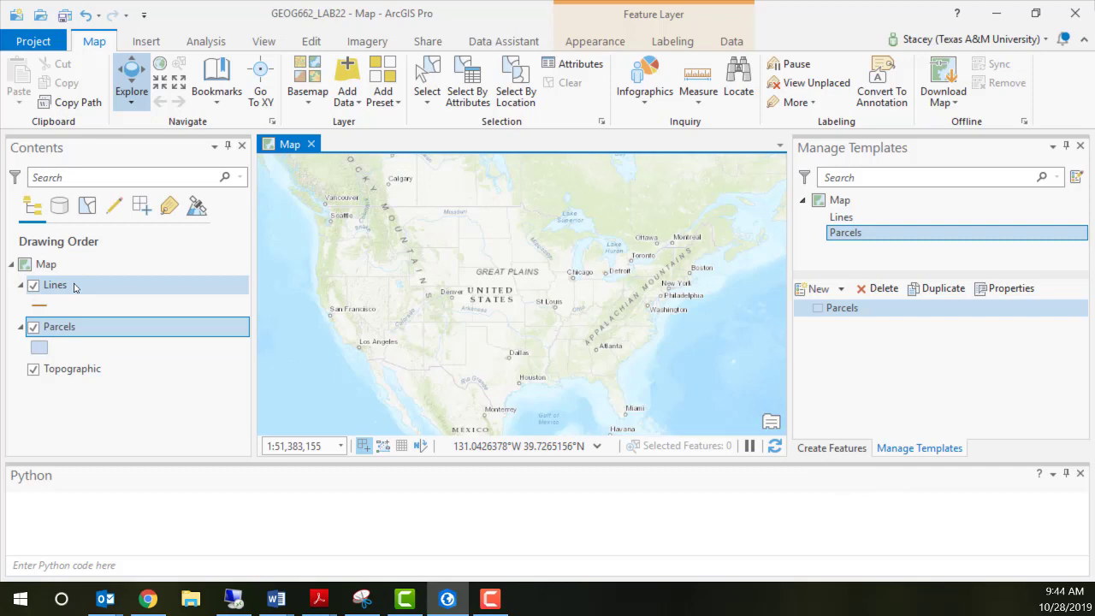
click(33, 369)
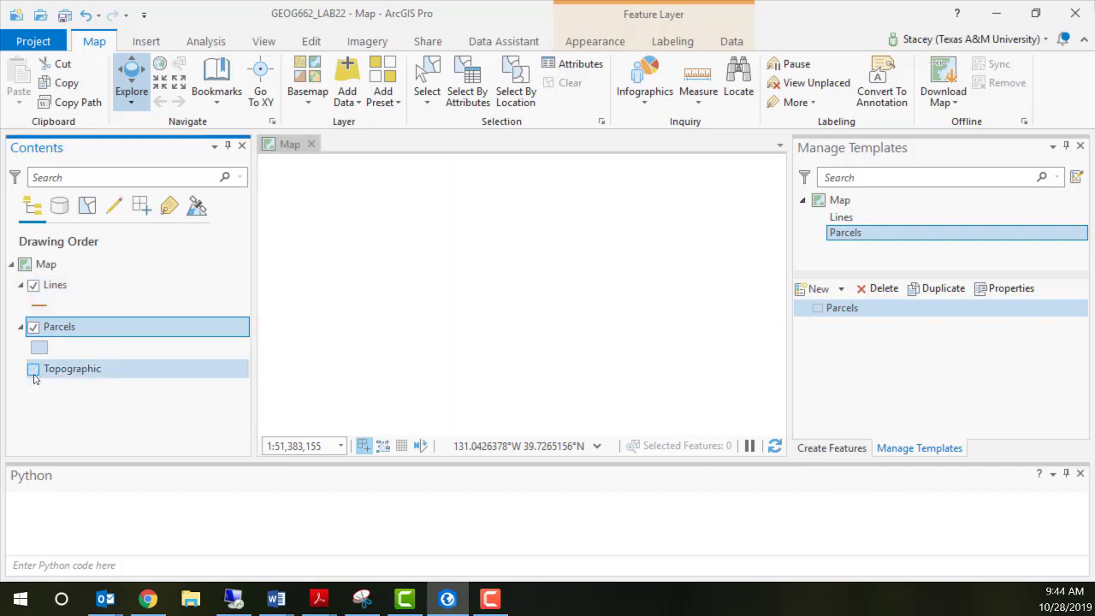
Analyze and share the map as a web map named LAB02_662, with DEED as both its summary and its tag
click(68, 268)
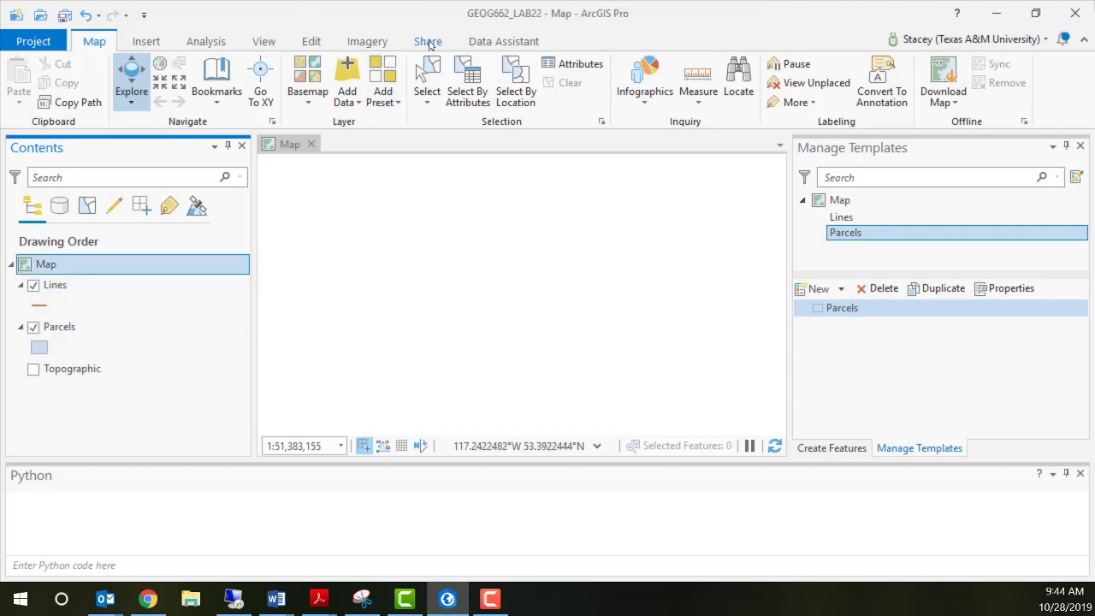
click(429, 42)
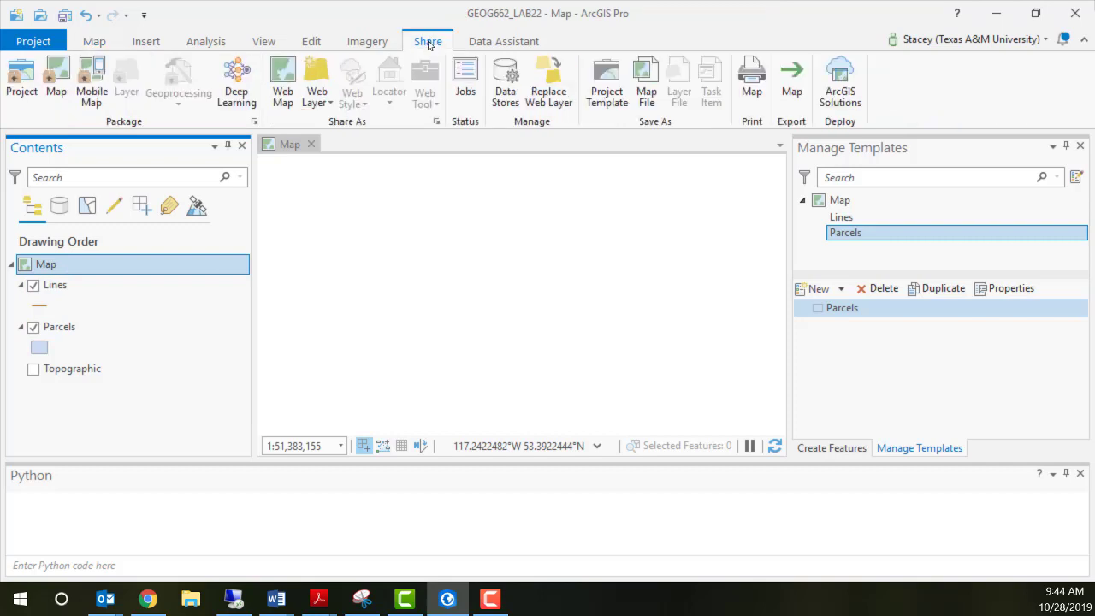
click(284, 77)
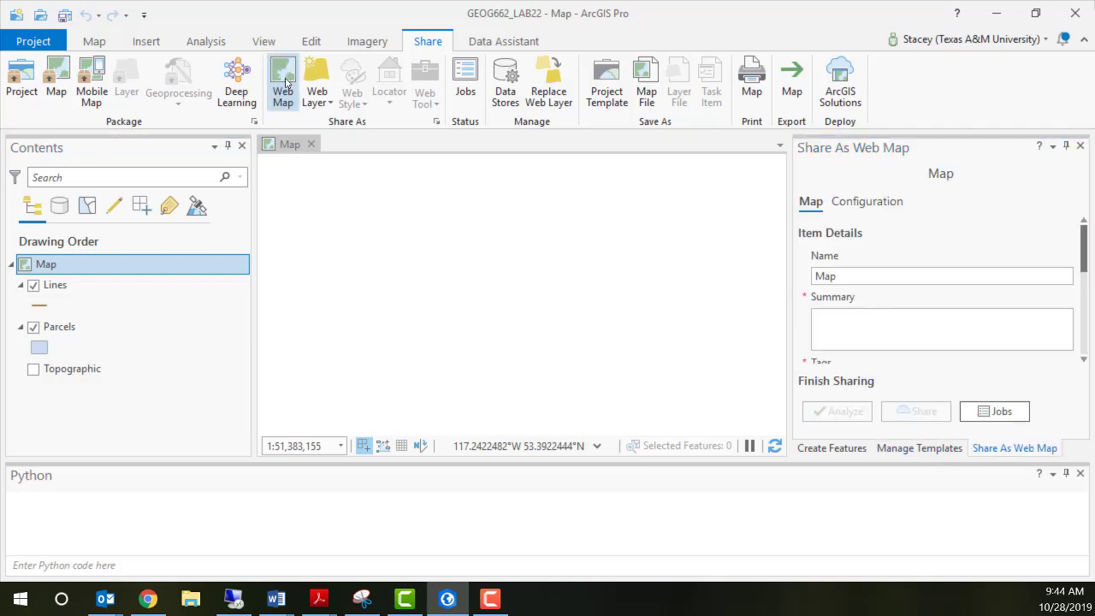
double_click(845, 275)
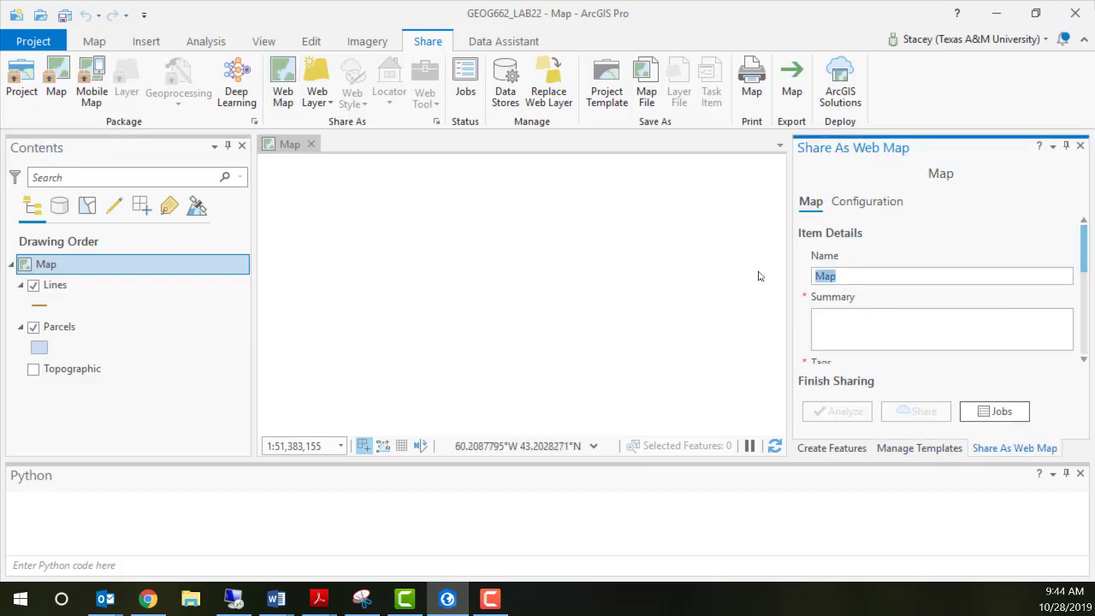
text(LAB02)
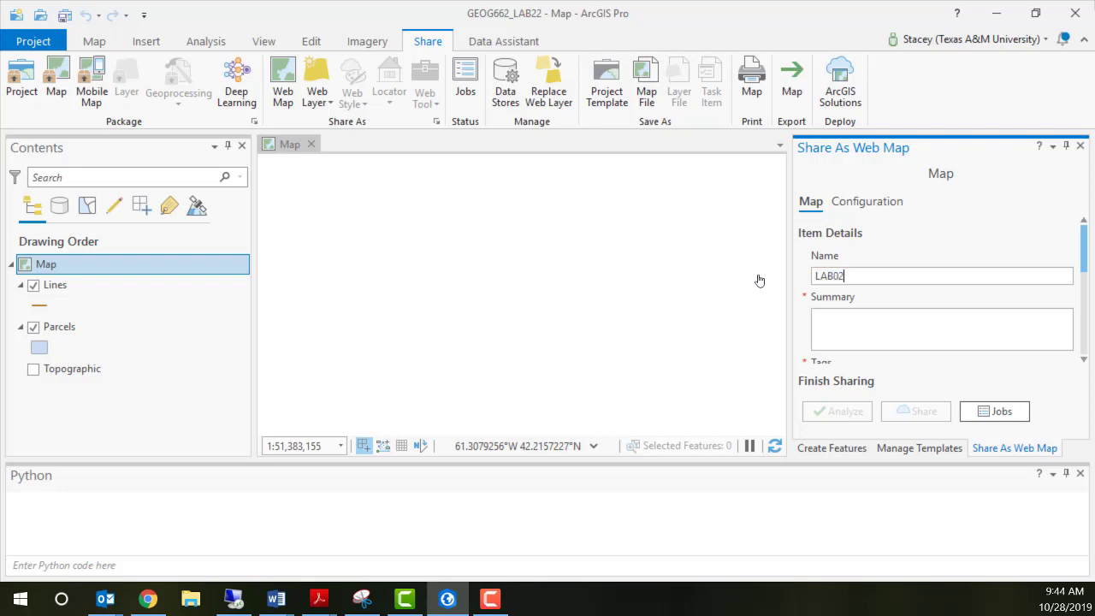
text(_662)
text(DEED)
key(Tab)
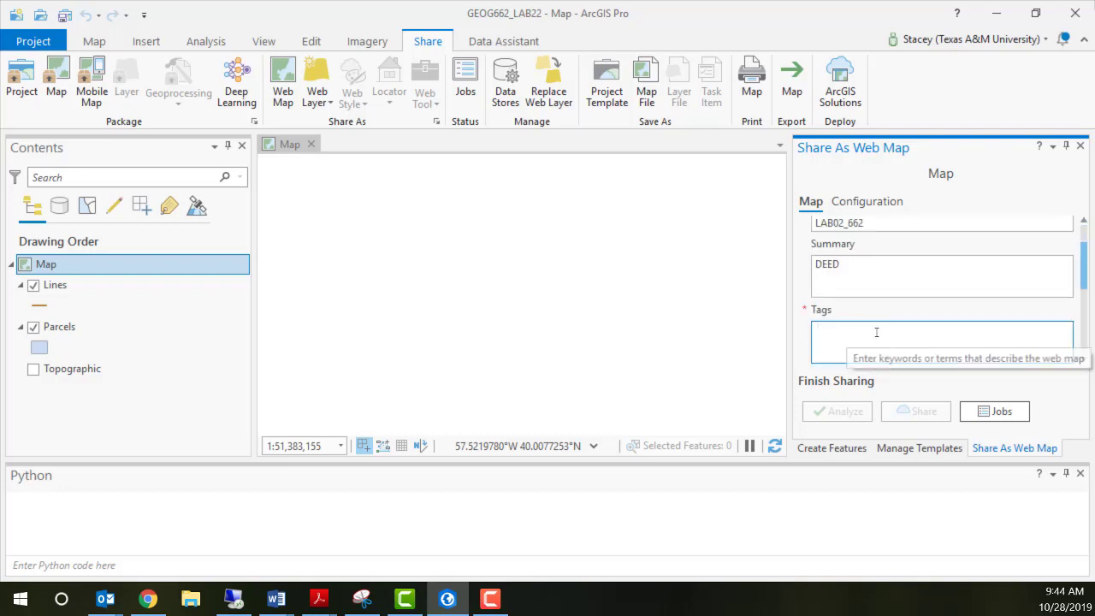
text(DE)
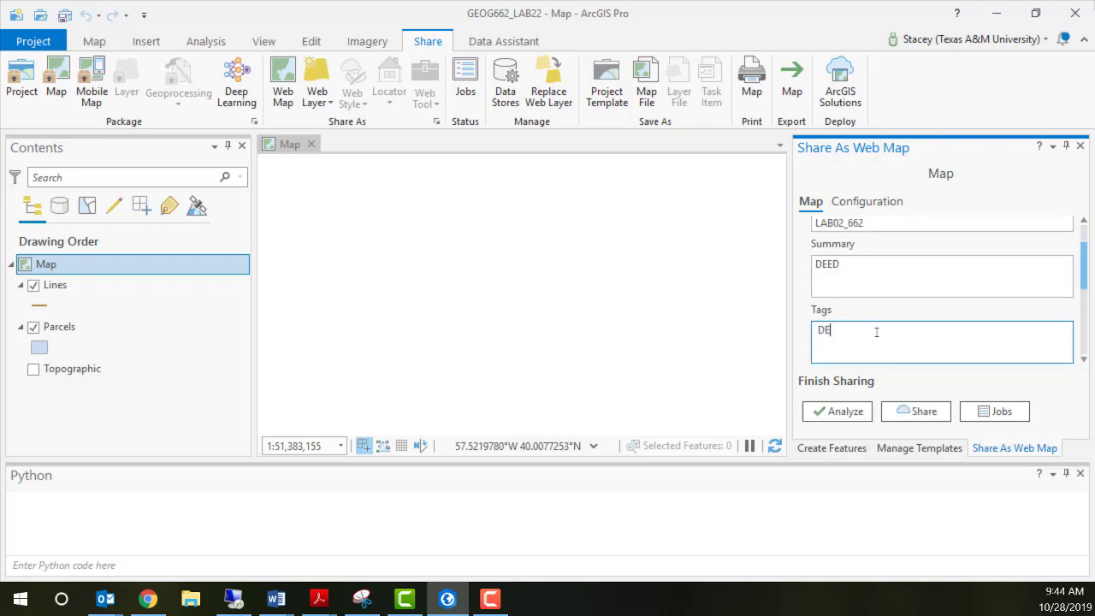
text(ED)
click(838, 416)
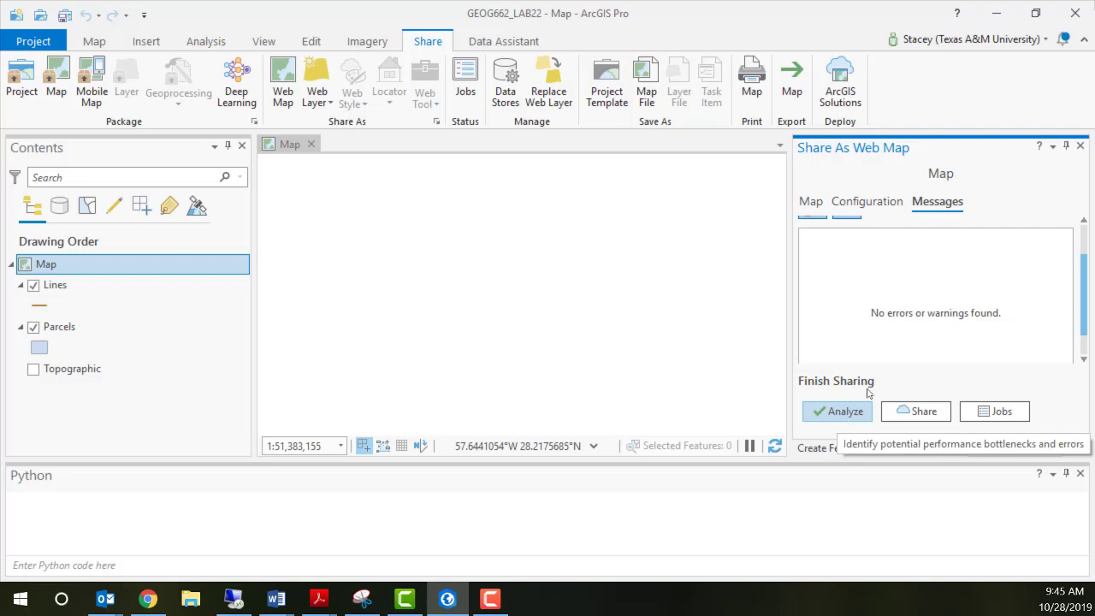
click(908, 413)
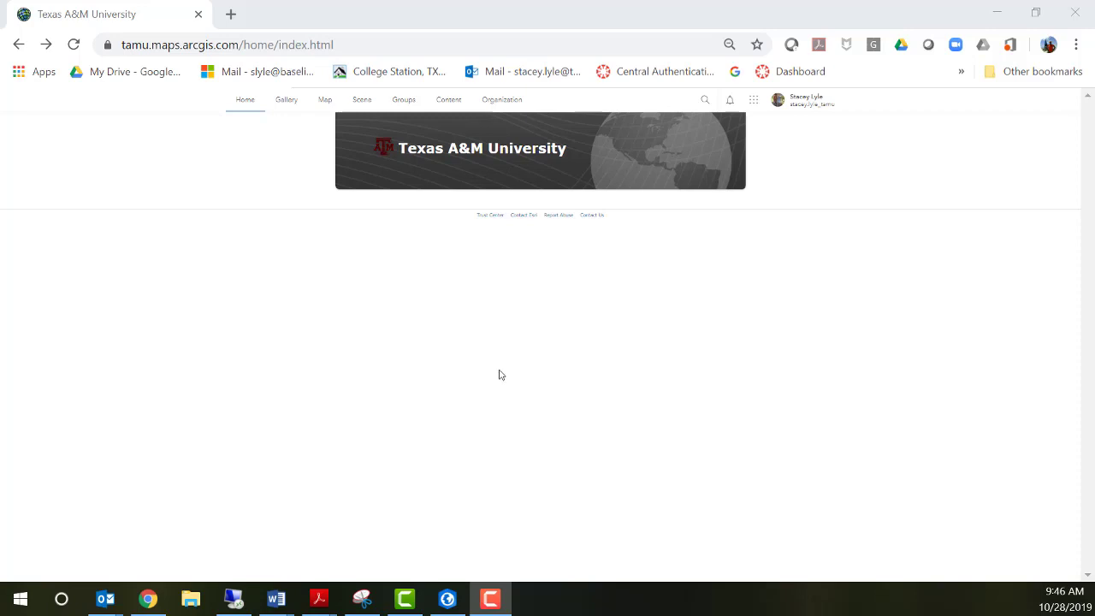
In ArcGIS Online, open the LAB02_662 web map from the account's content in Map Viewer
click(446, 104)
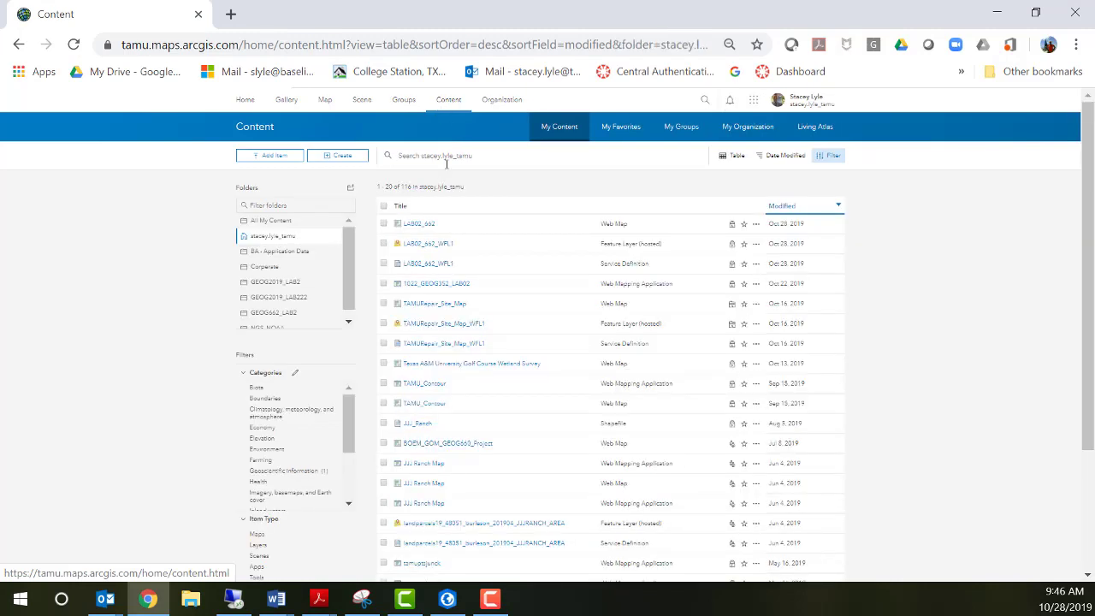
click(418, 225)
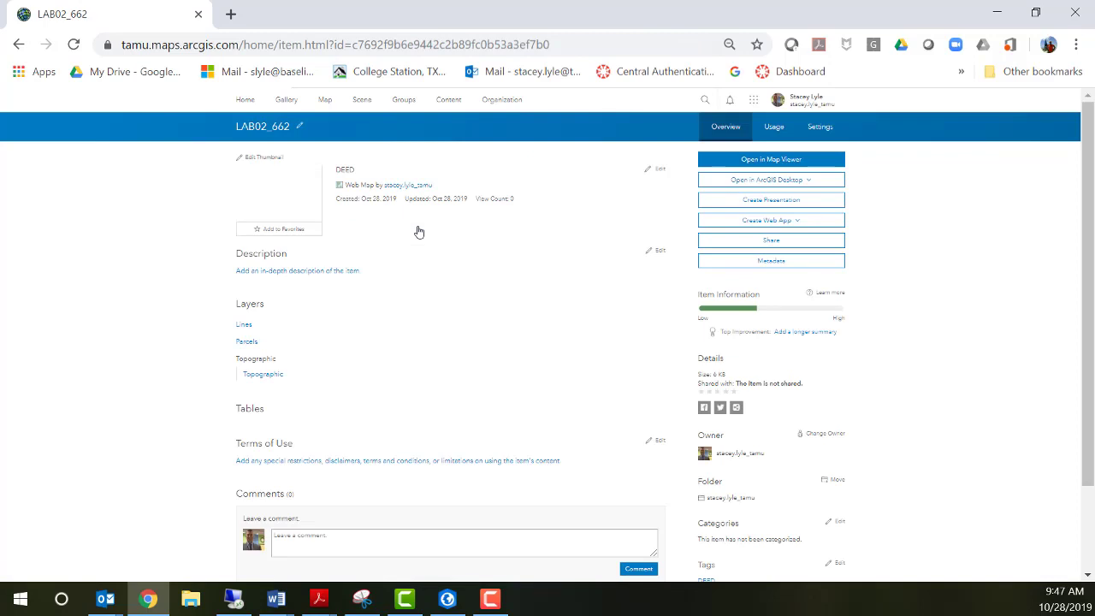
click(796, 161)
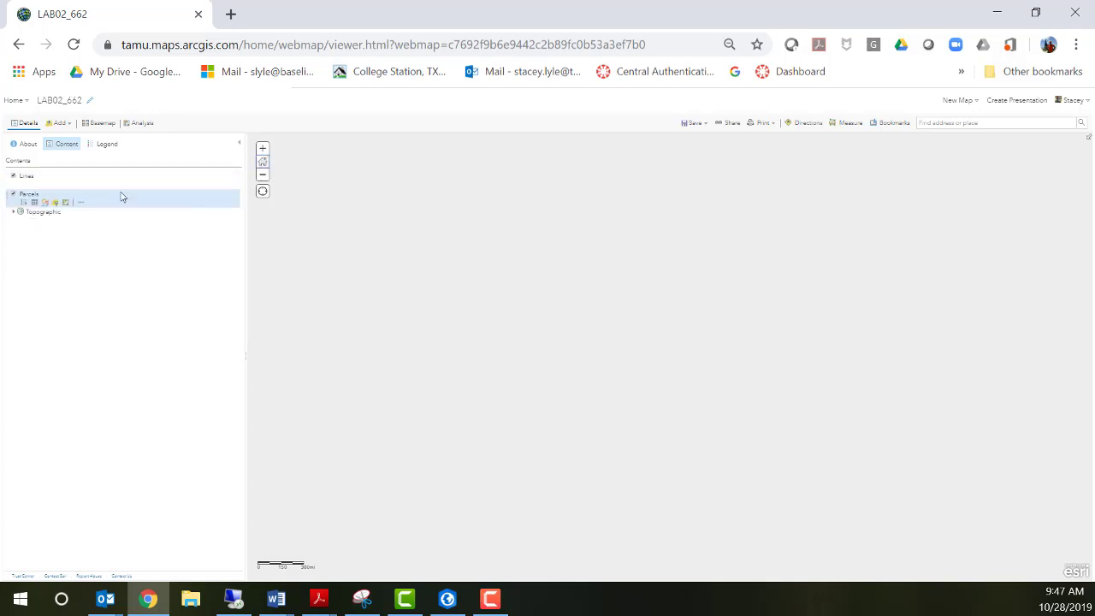
Switch the web map's basemap to Dark Gray Canvas and examine the Texas Panhandle area
click(108, 129)
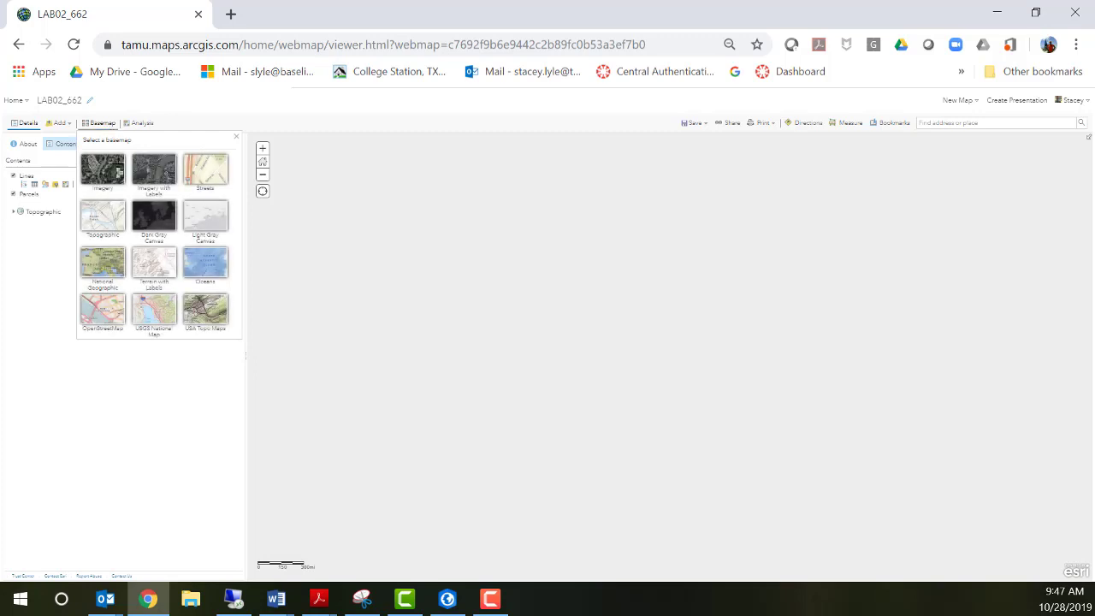
click(147, 224)
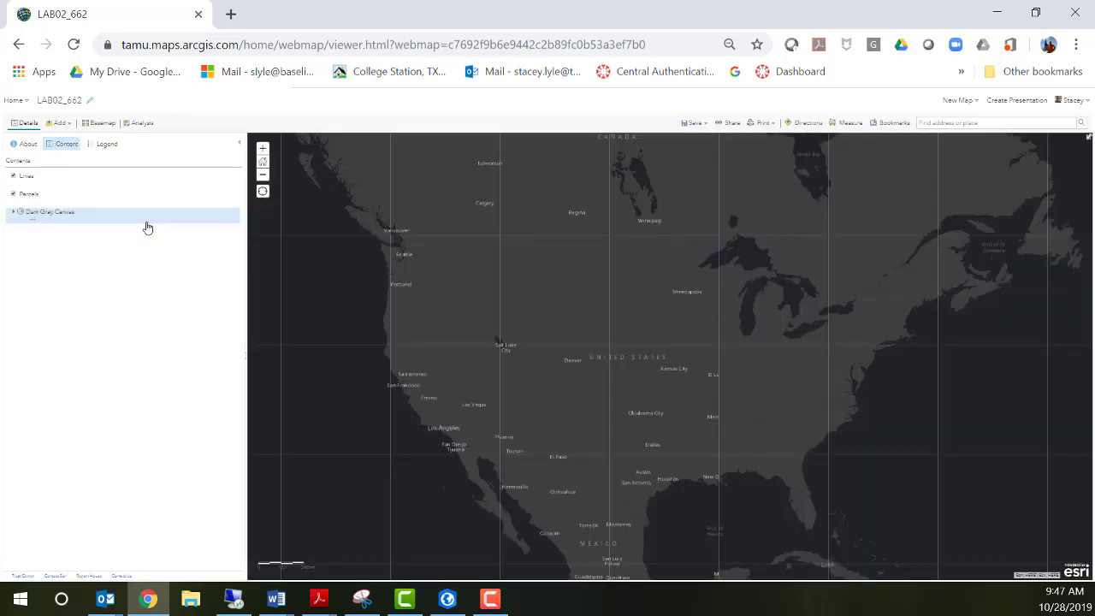
scroll(611, 452, up, 3)
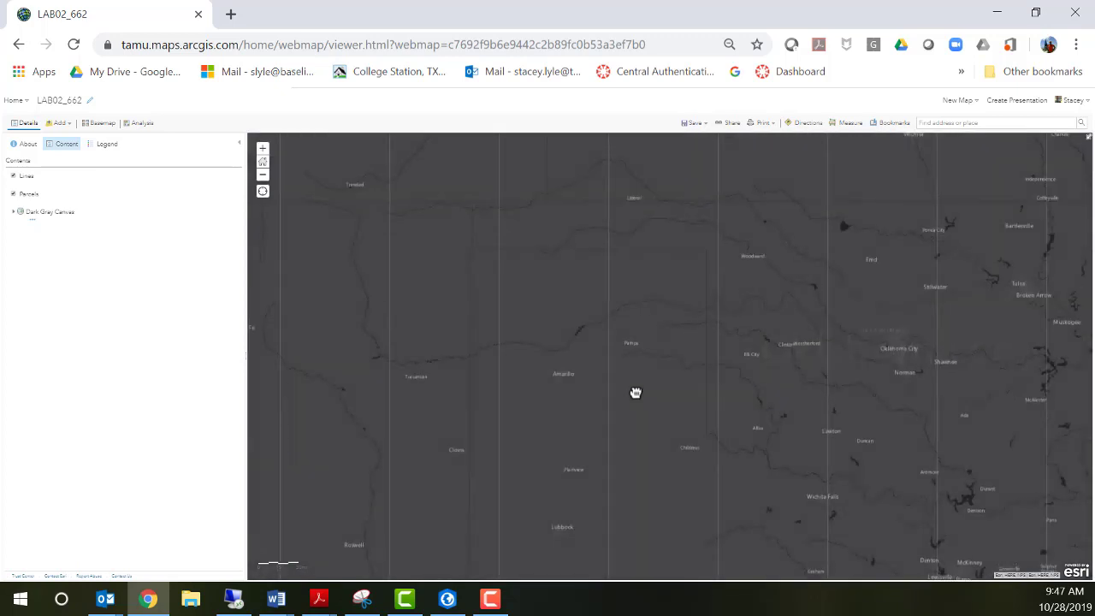
scroll(655, 294, up, 1)
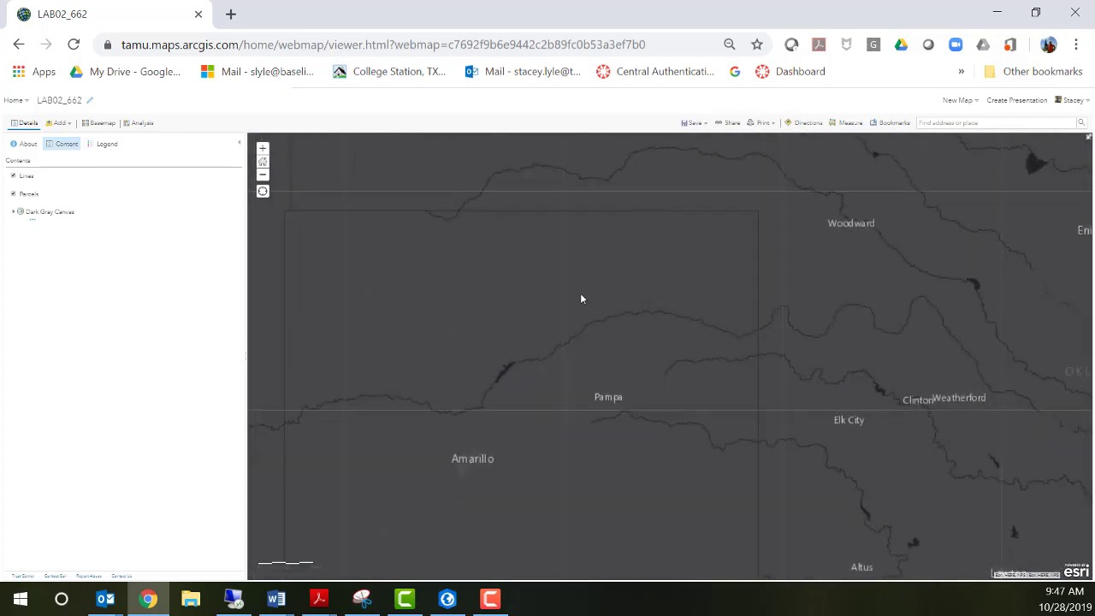
scroll(581, 299, up, 1)
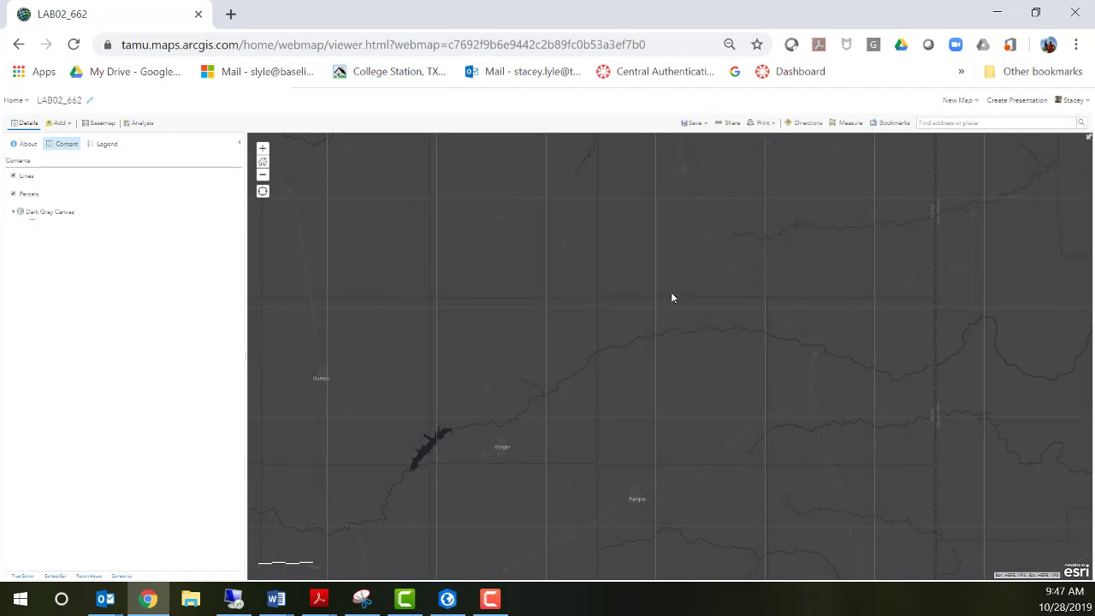
drag(672, 298, 678, 358)
scroll(678, 358, up, 1)
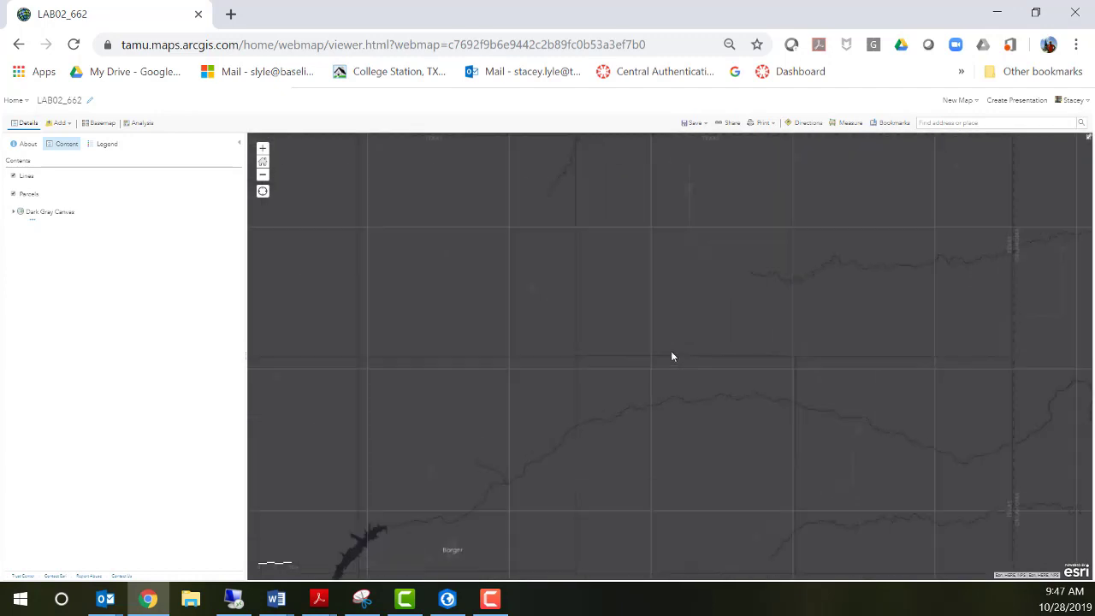
Set the web map's basemap to Topographic and check its detail around Roberts County
click(99, 124)
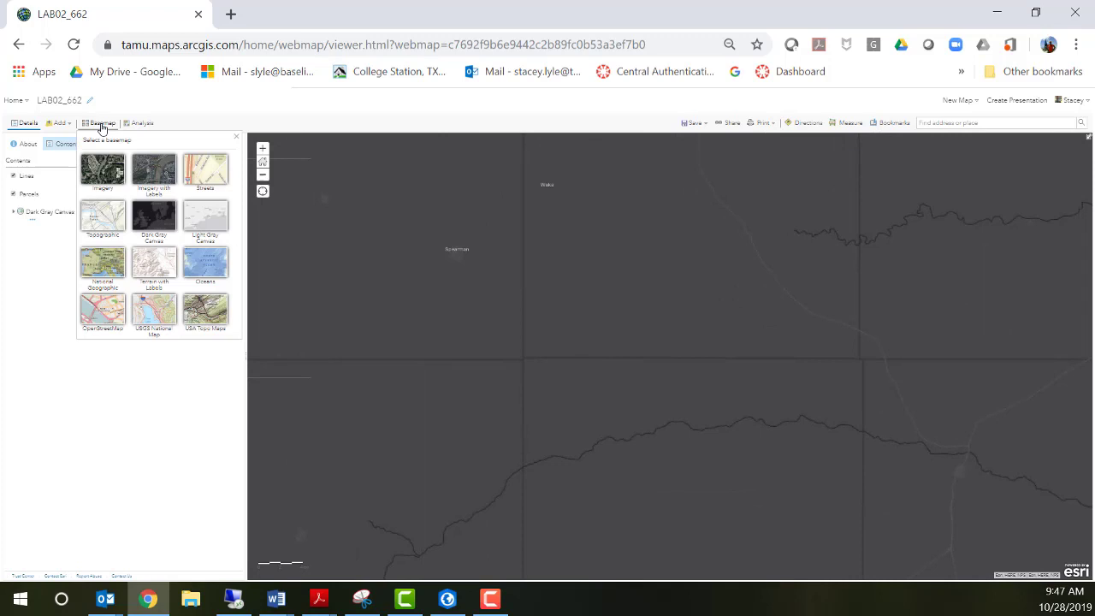
click(94, 229)
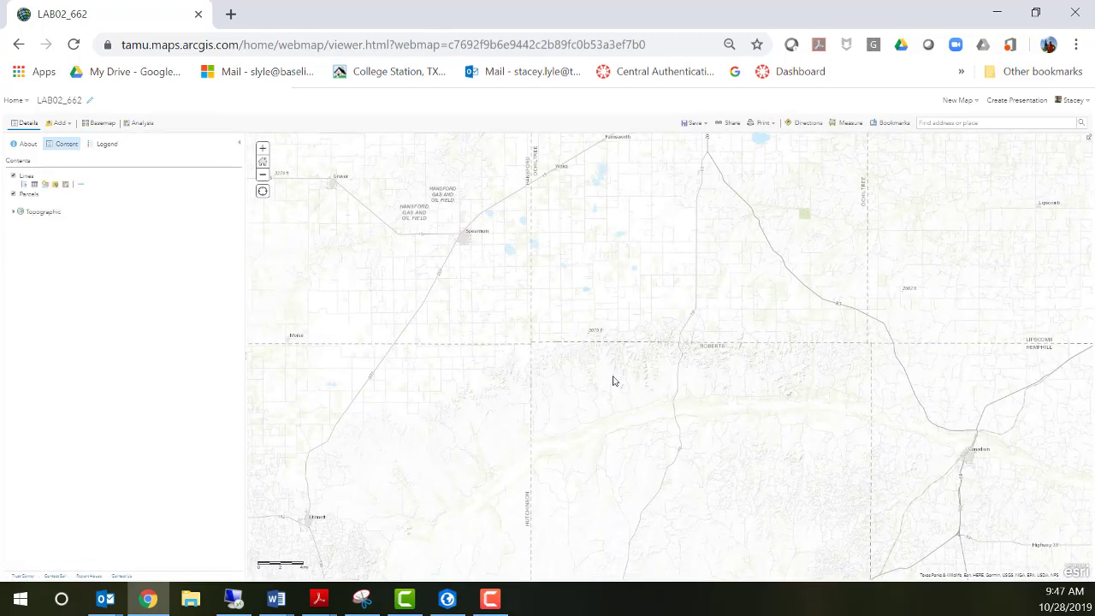
scroll(604, 381, up, 2)
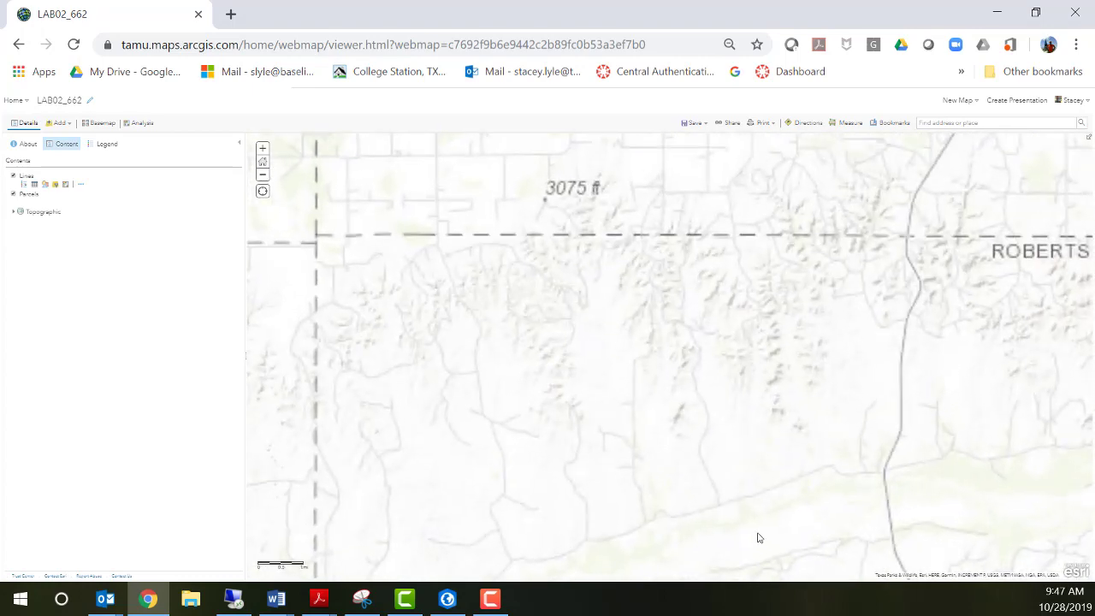
scroll(758, 539, down, 1)
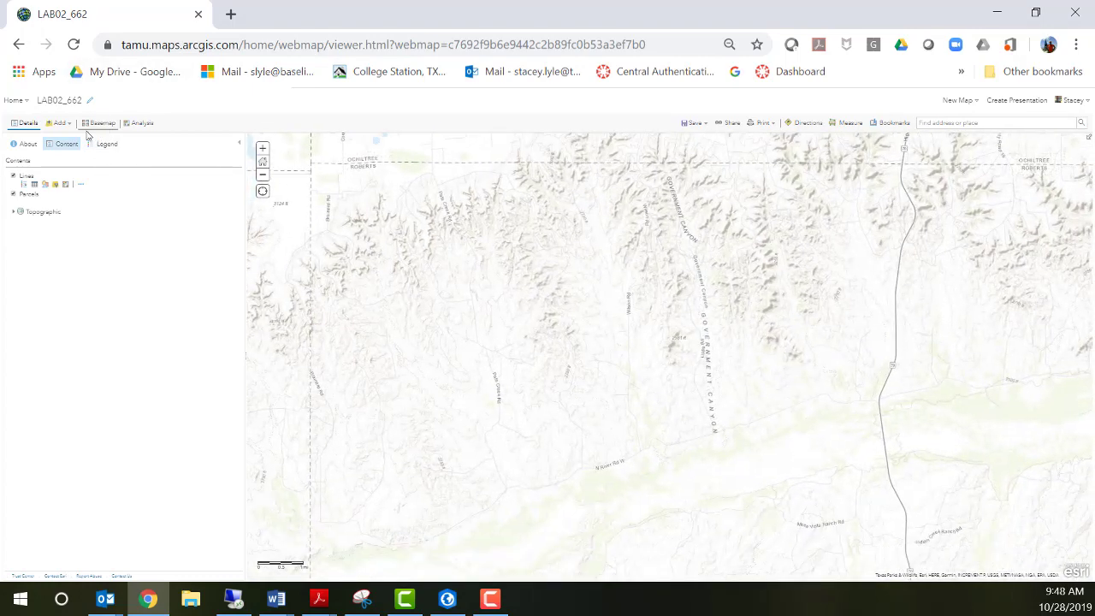
Search the organization's layers for "texas original land" to find layers for the web map
click(60, 125)
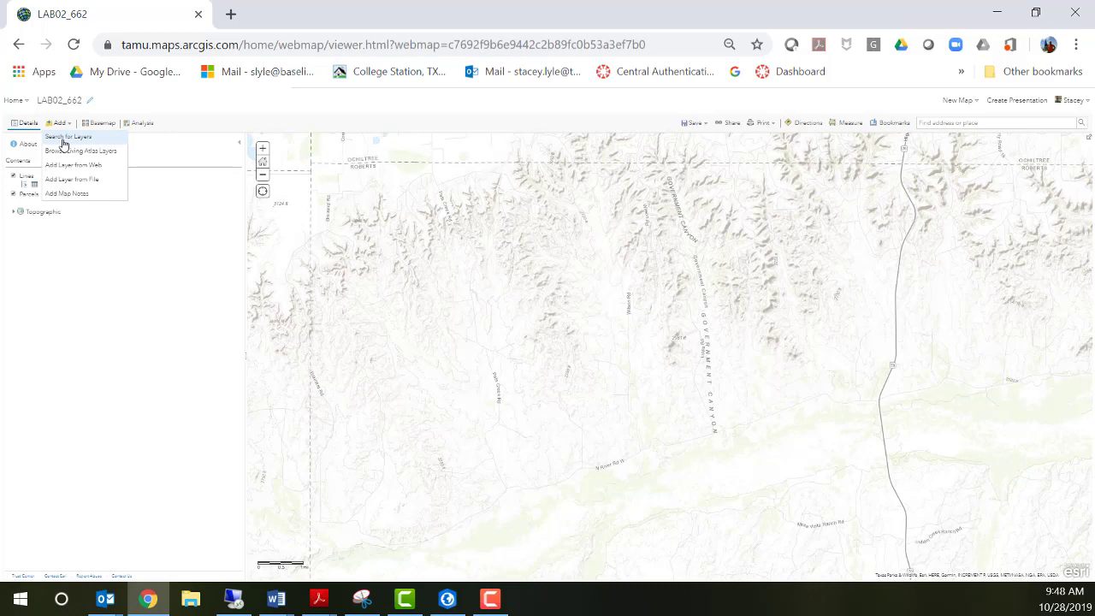
click(63, 144)
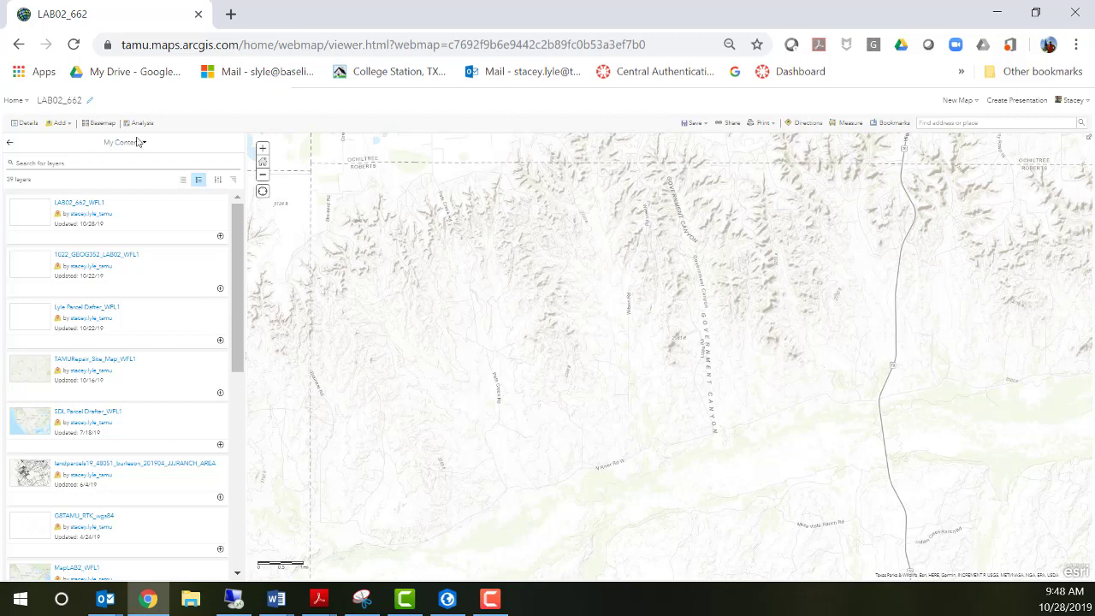
click(142, 144)
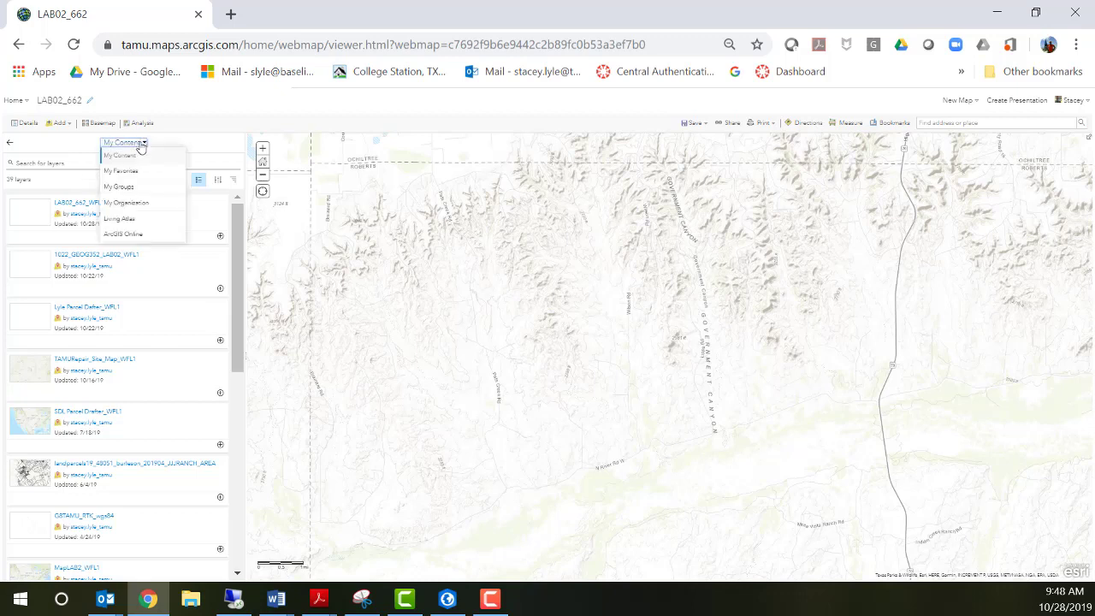
click(128, 203)
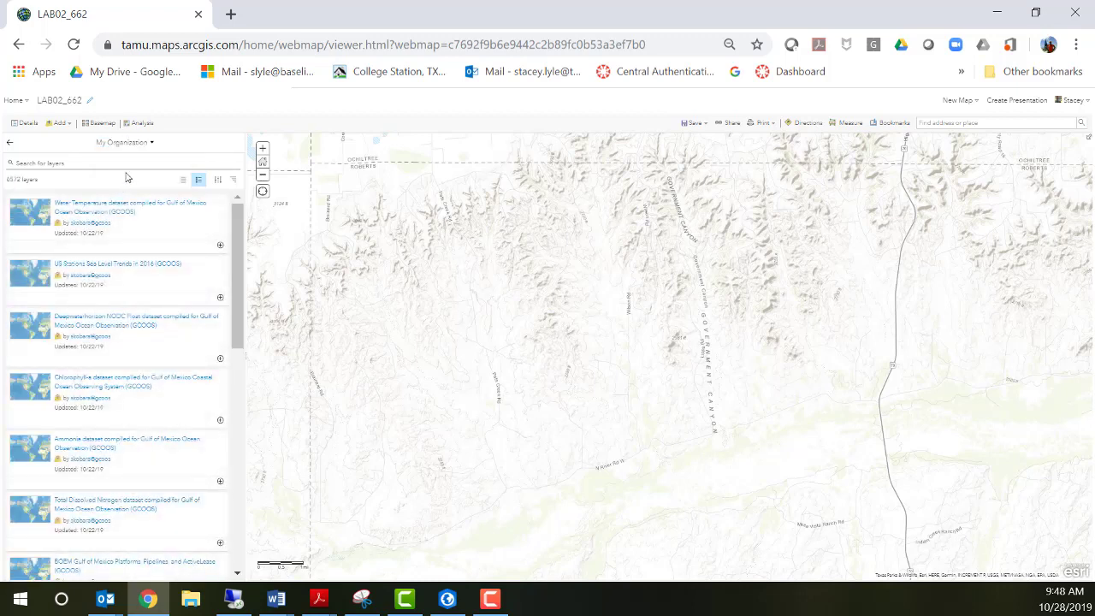
click(119, 164)
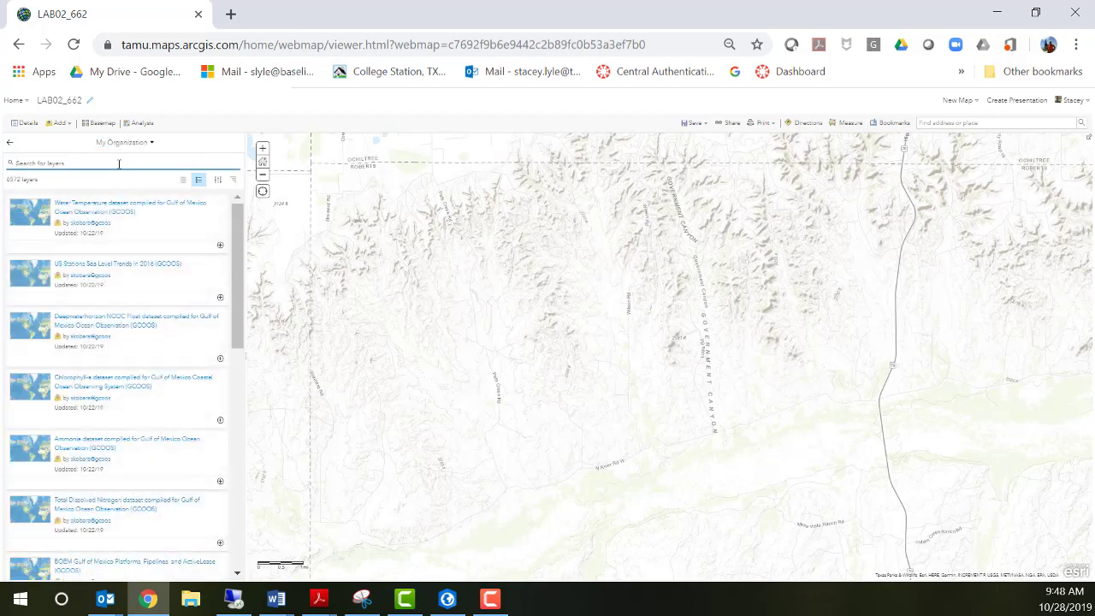
text(se)
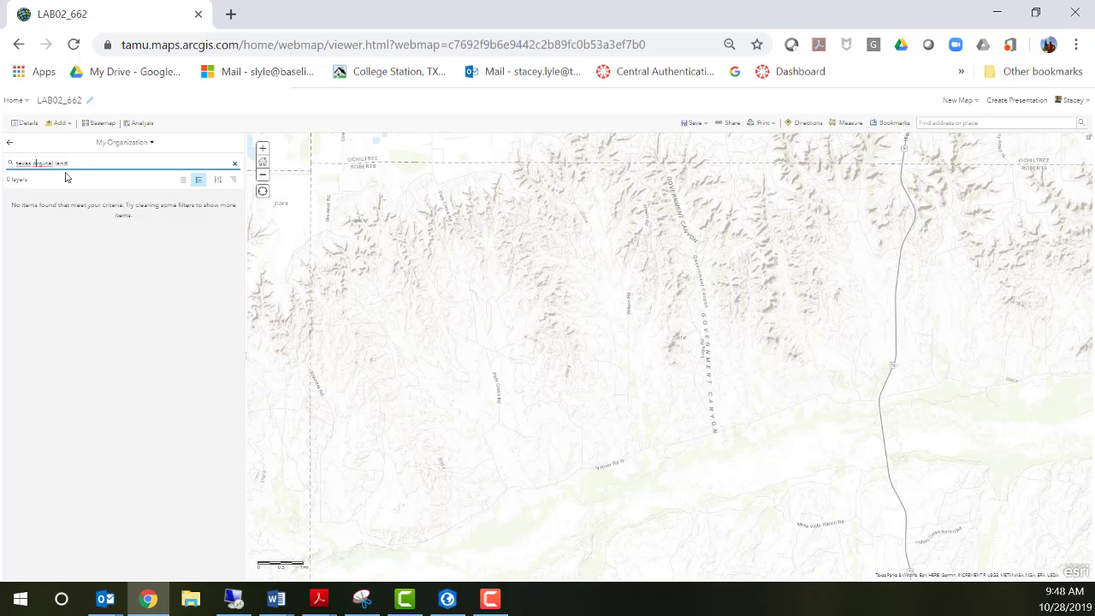
text(ri)
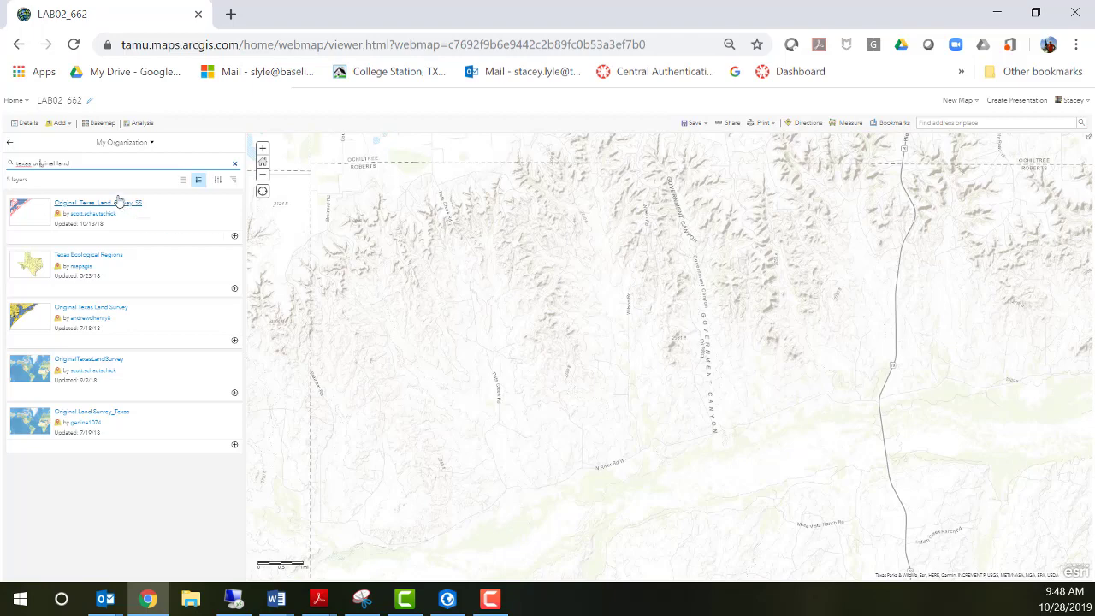
Add the Original_Texas_Land_Survey_SS feature layer to the web map and return to the map's contents
click(114, 207)
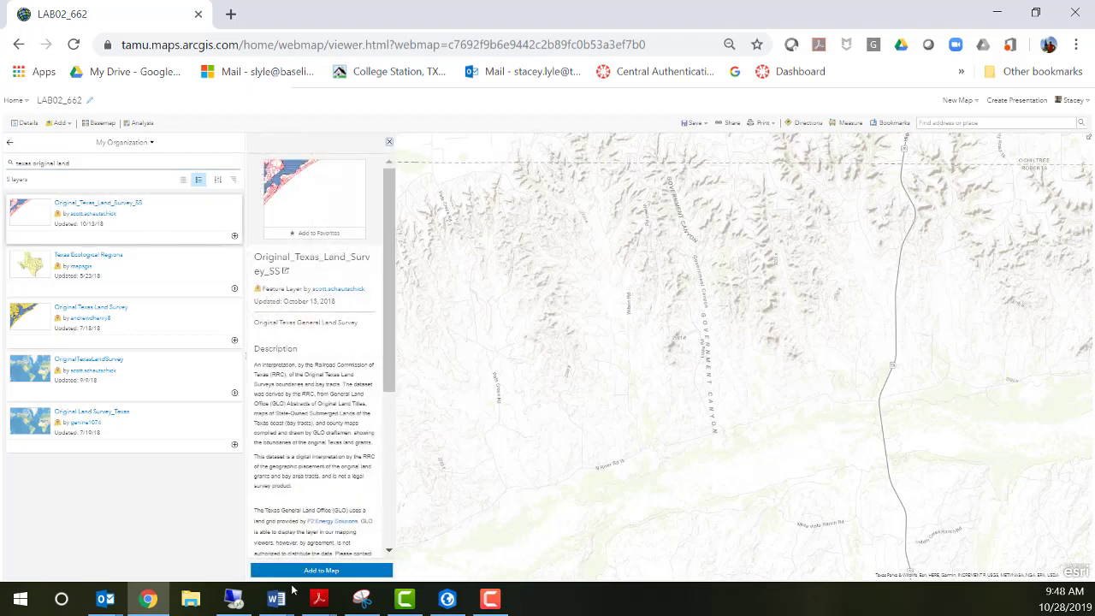
click(333, 571)
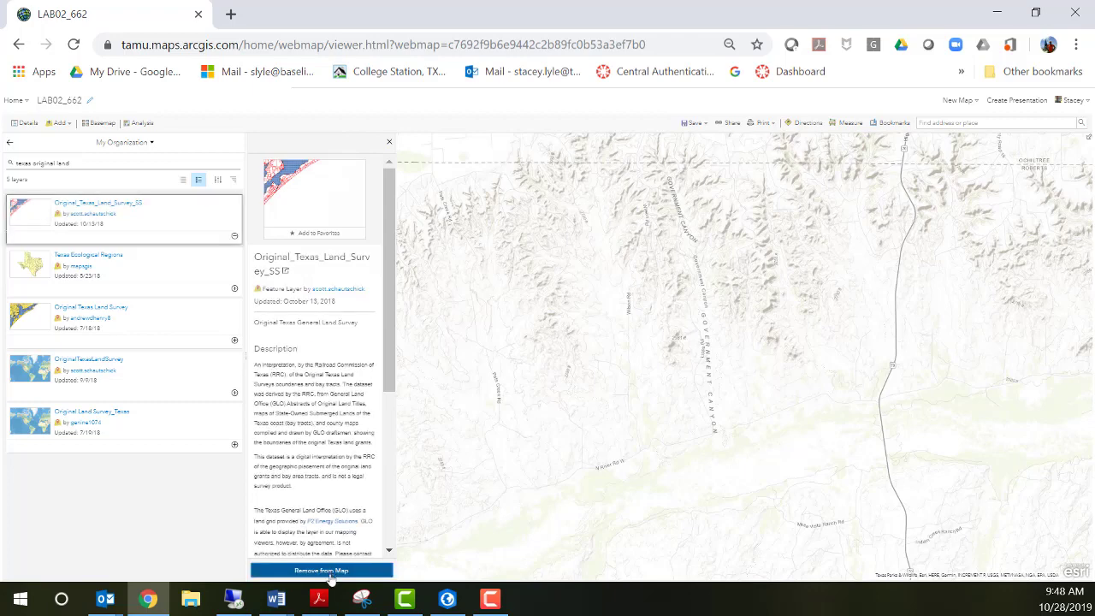
click(26, 124)
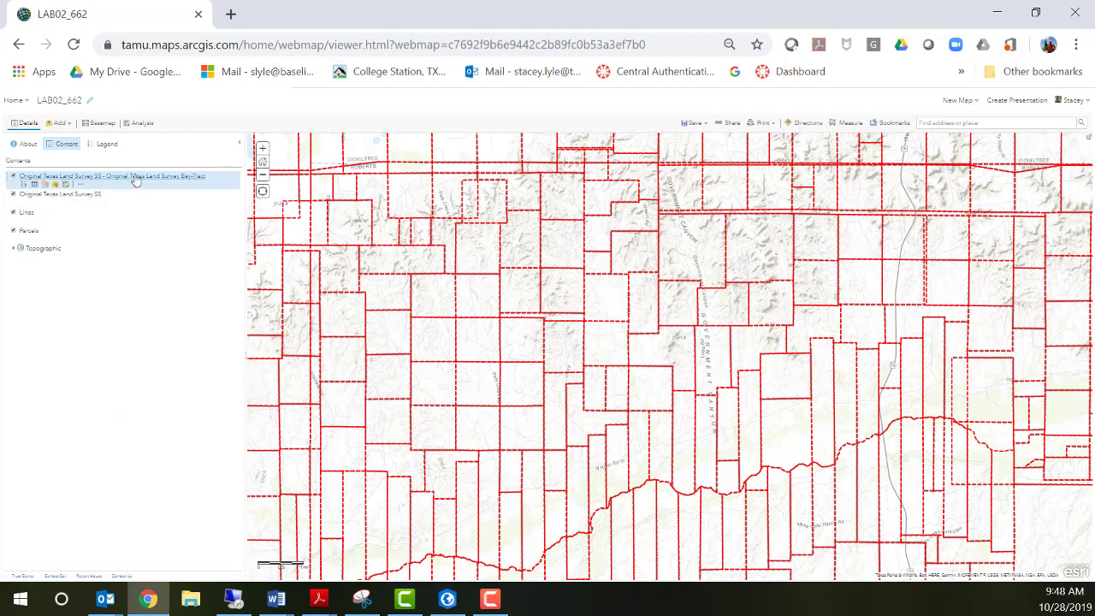
Remove the Original Texas Land Survey BayTract layer from the web map
click(80, 185)
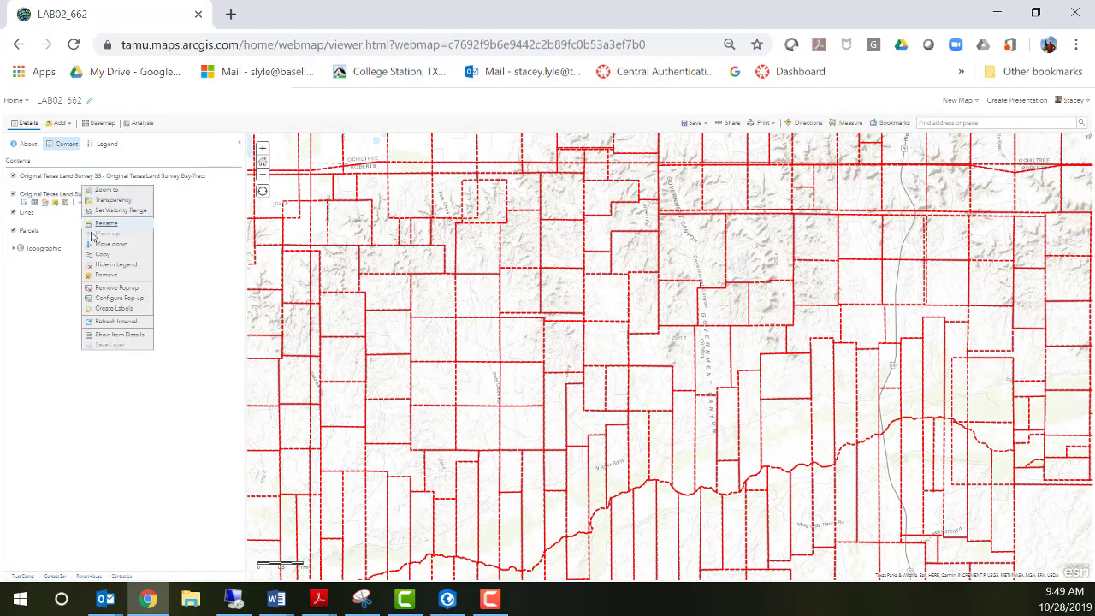
click(97, 276)
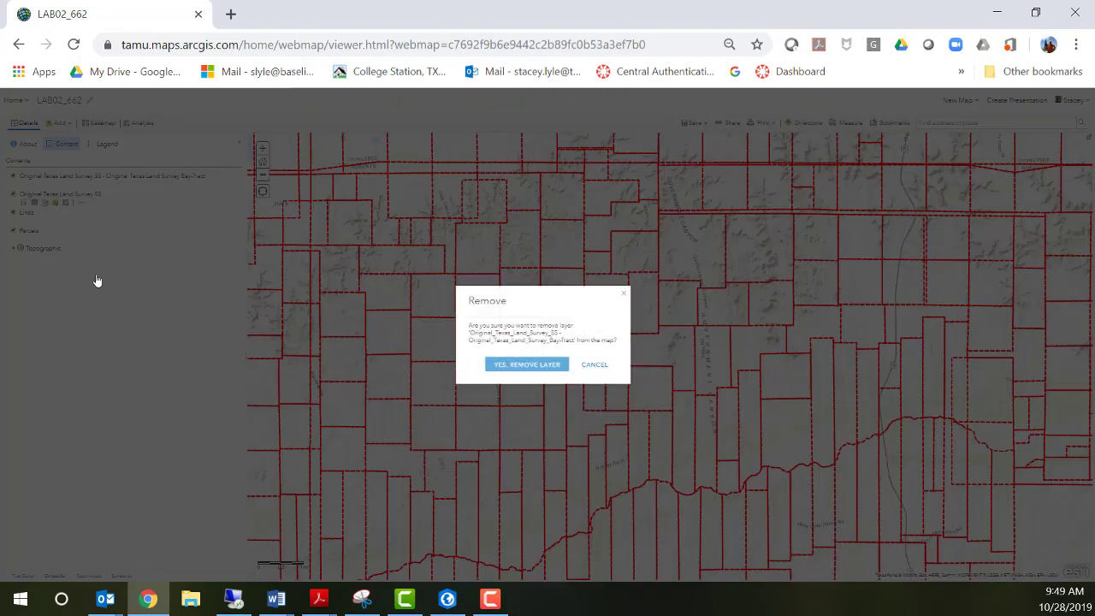
click(545, 368)
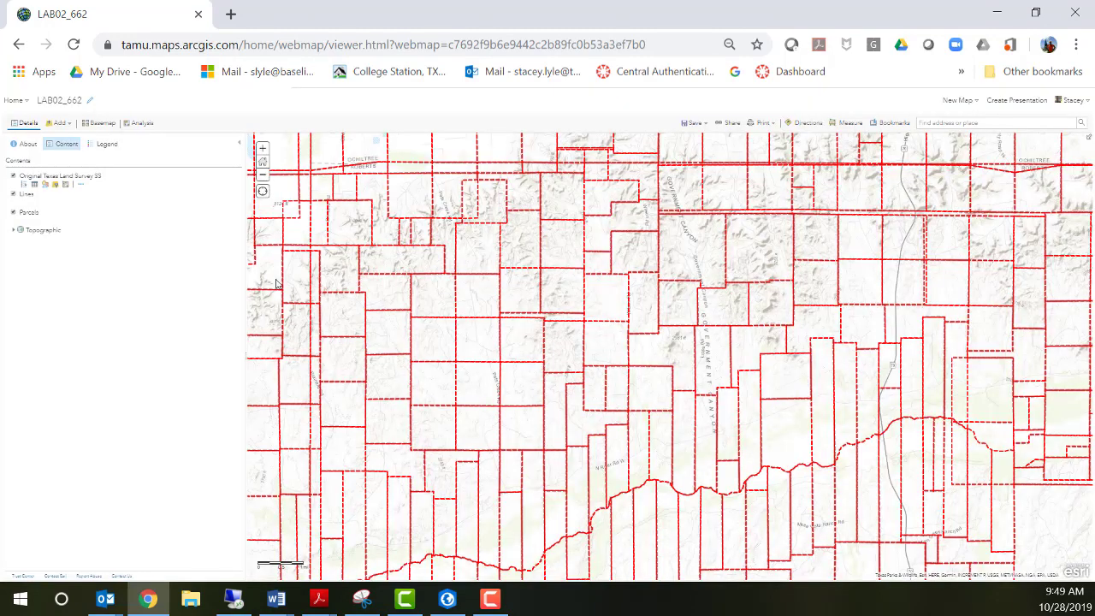
Label the Original_Texas_Land_Survey_SS features with the ANUM field, check the labels around Government Canyon, and save the web map
click(83, 186)
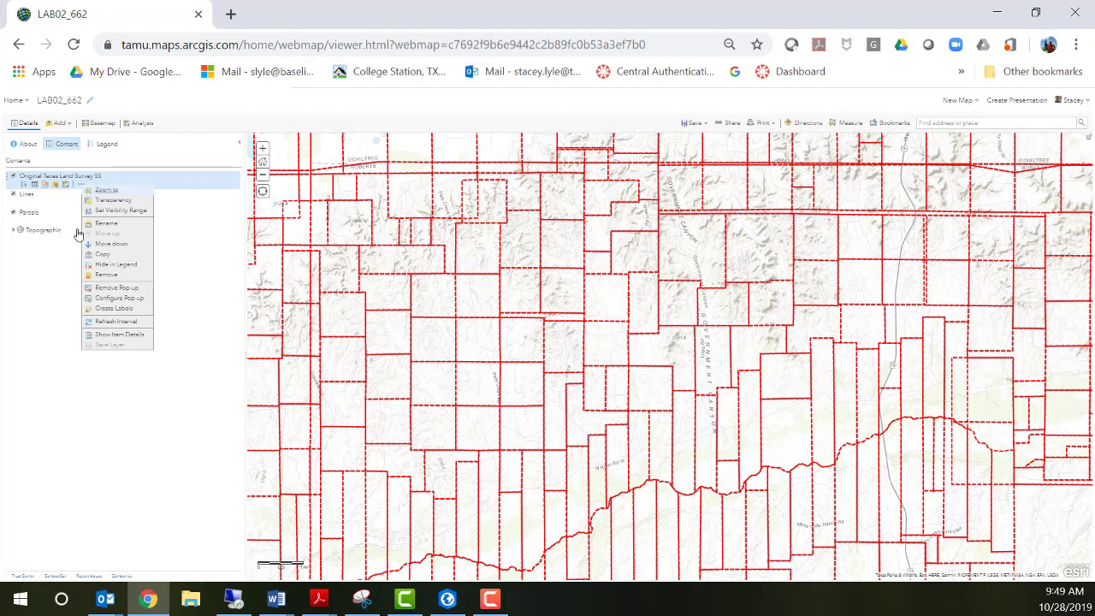
click(111, 309)
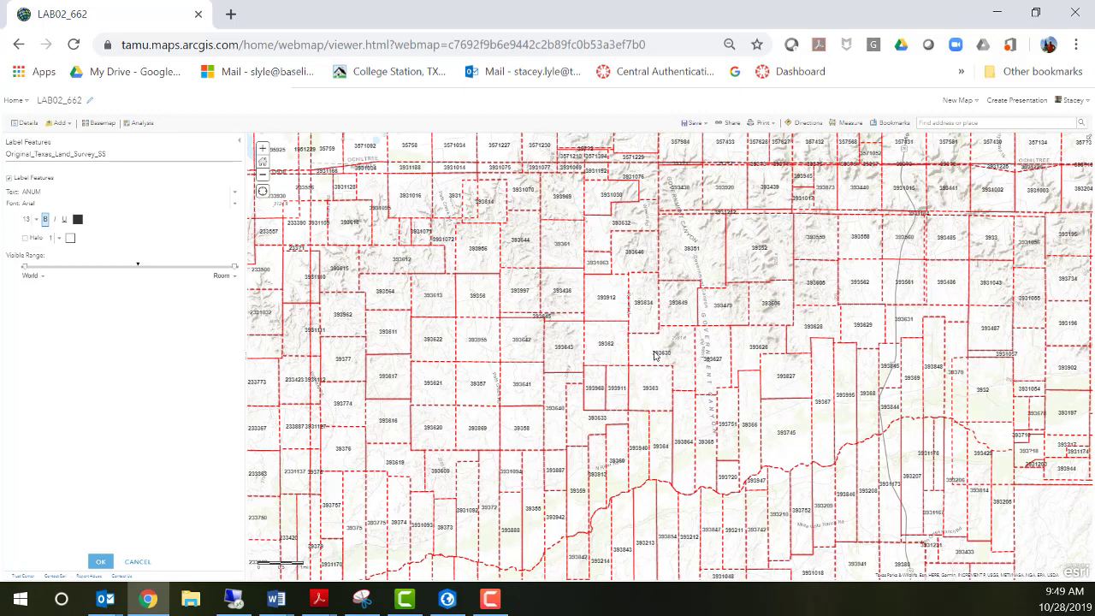
drag(750, 352, 675, 358)
scroll(675, 357, up, 2)
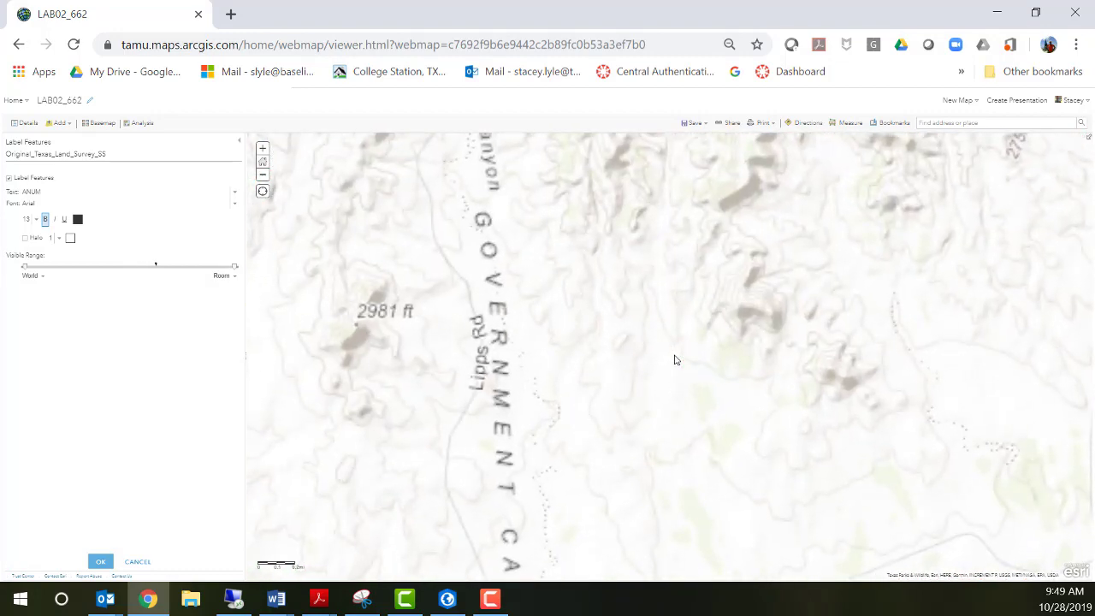
scroll(736, 350, down, 2)
drag(739, 349, 701, 329)
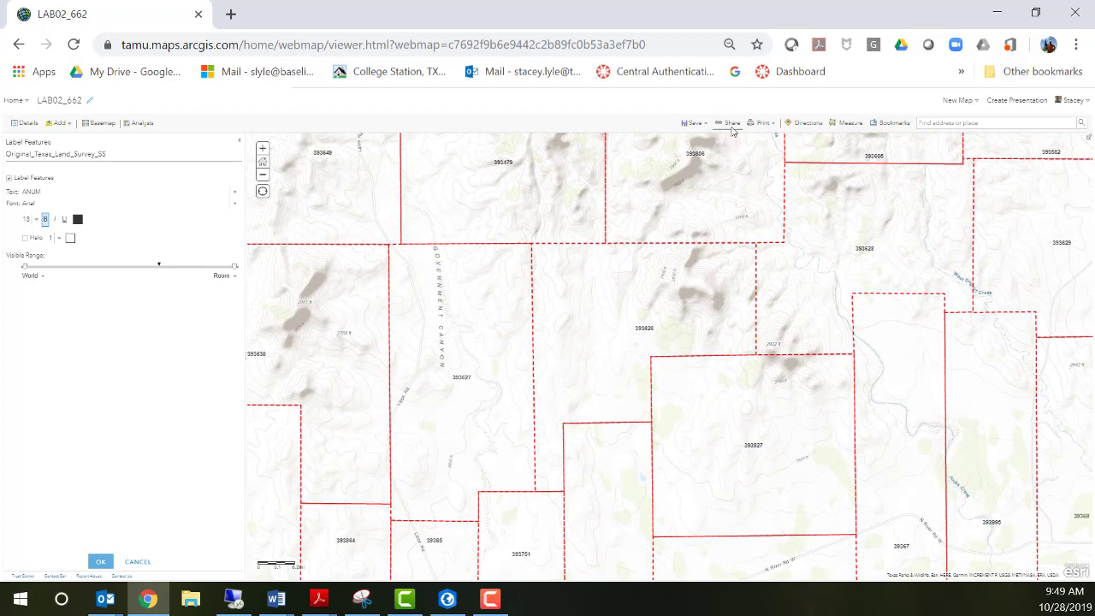
click(696, 125)
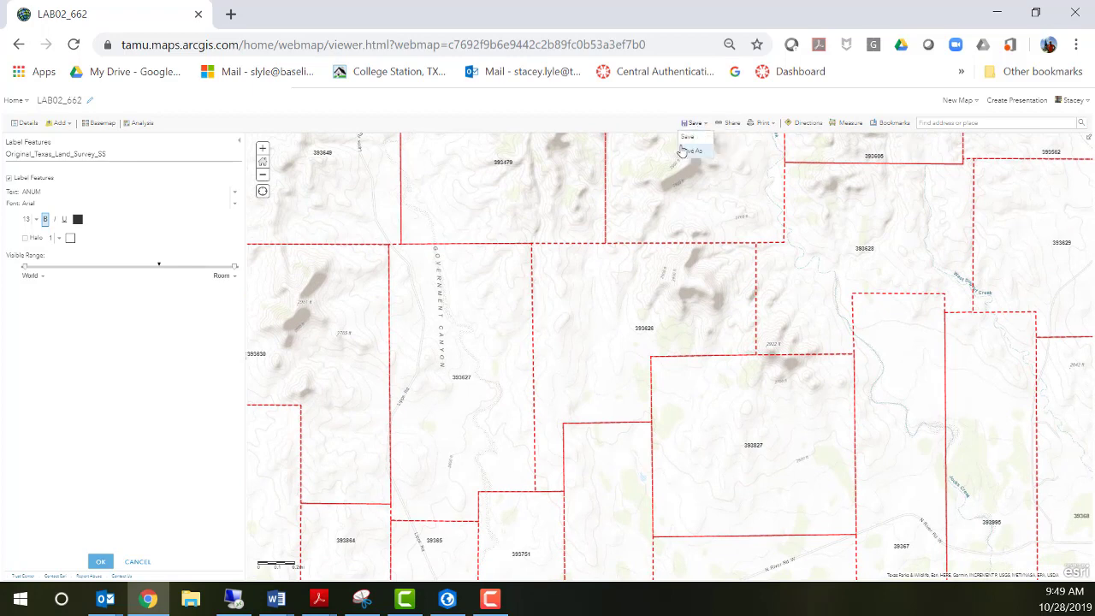
click(689, 138)
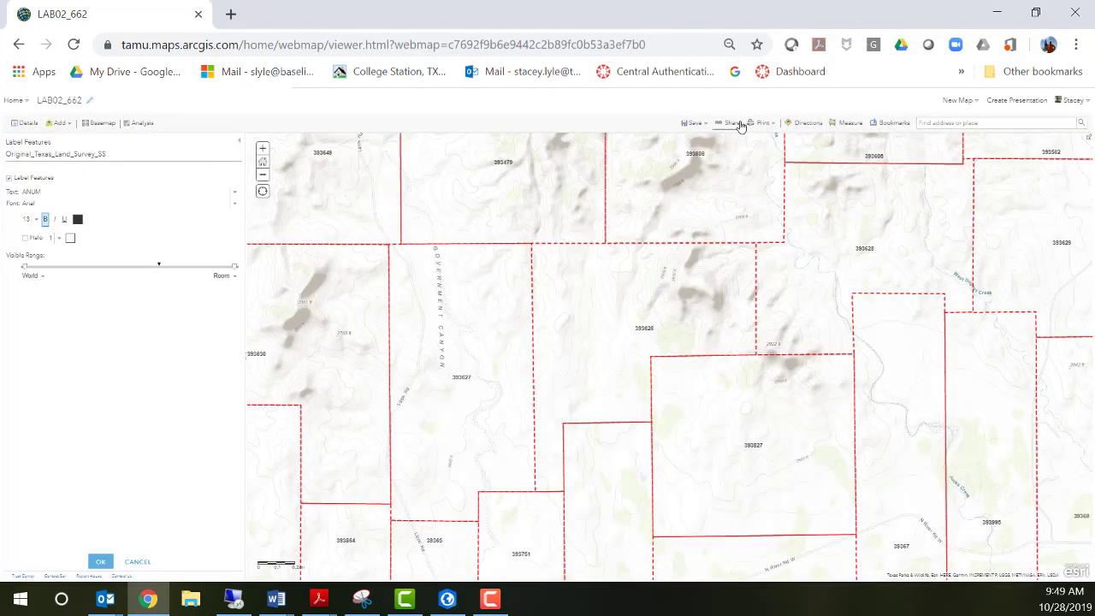
Create a Web AppBuilder app from the shared map with the title LAB02_662 and the tag DEED
click(740, 127)
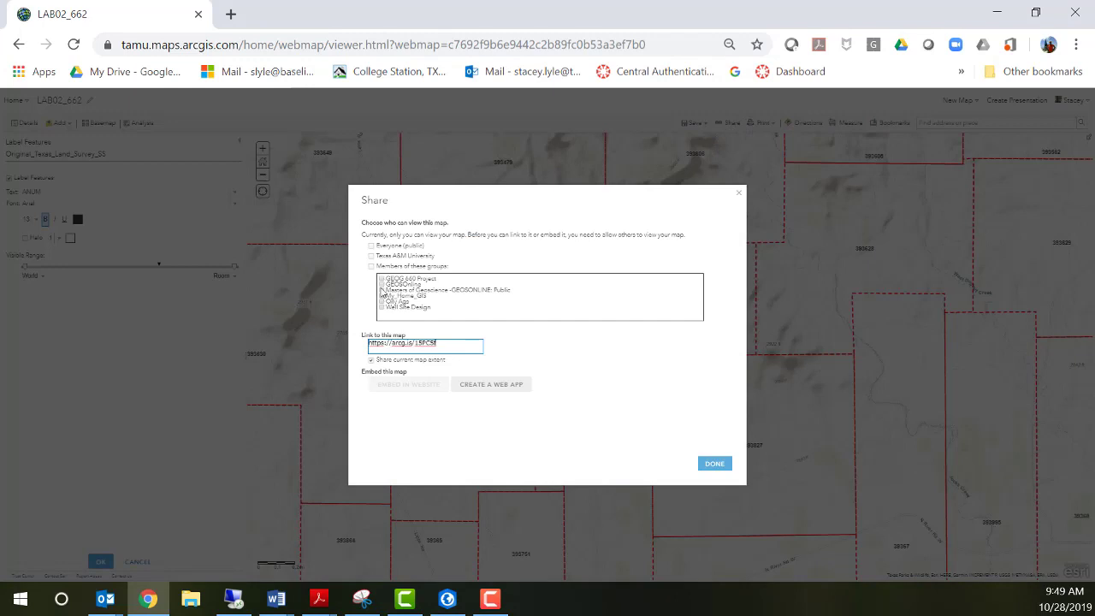
click(490, 382)
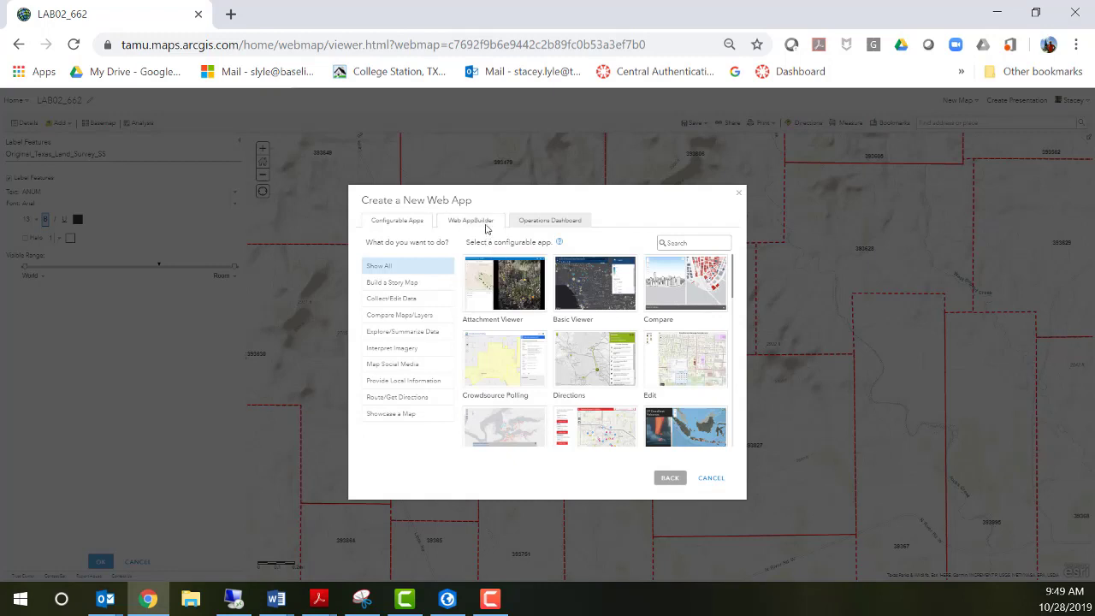
click(480, 222)
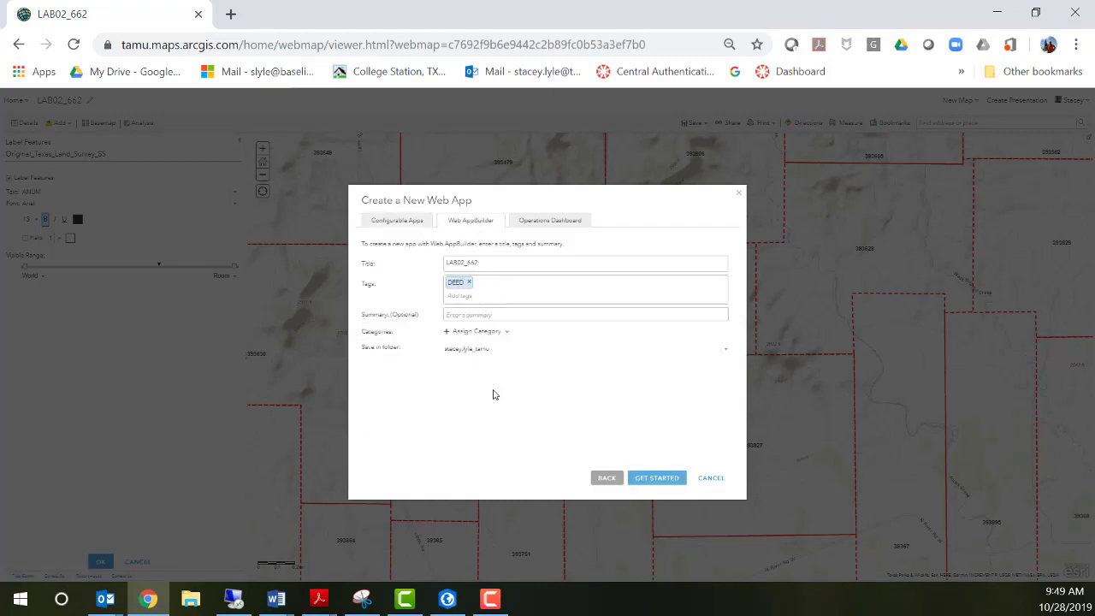
click(660, 477)
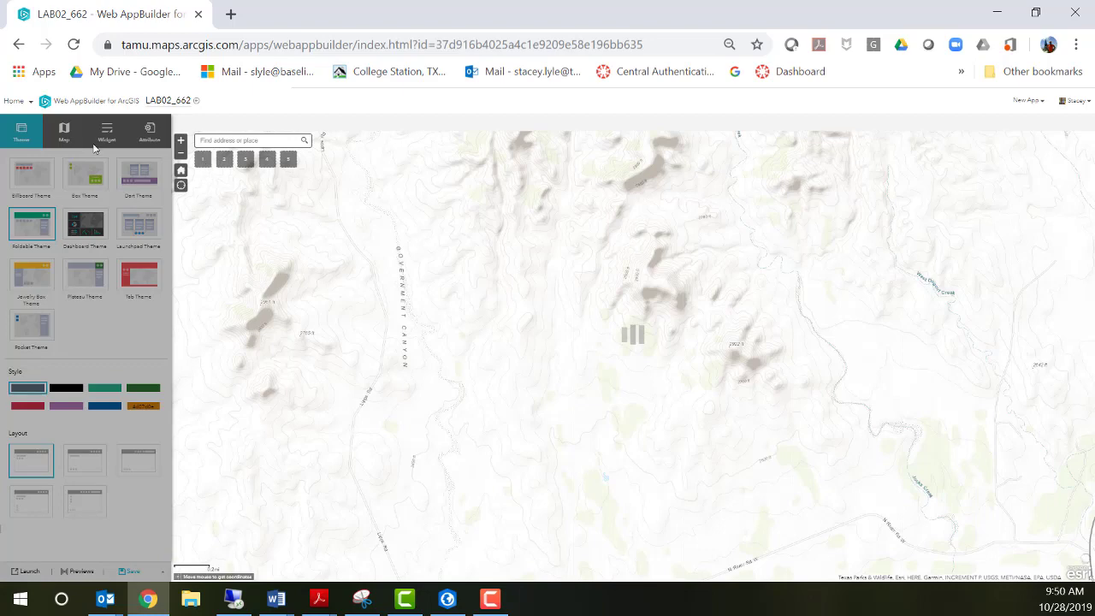
Add the Parcel Drafter widget to the app's first widget placeholder
click(104, 136)
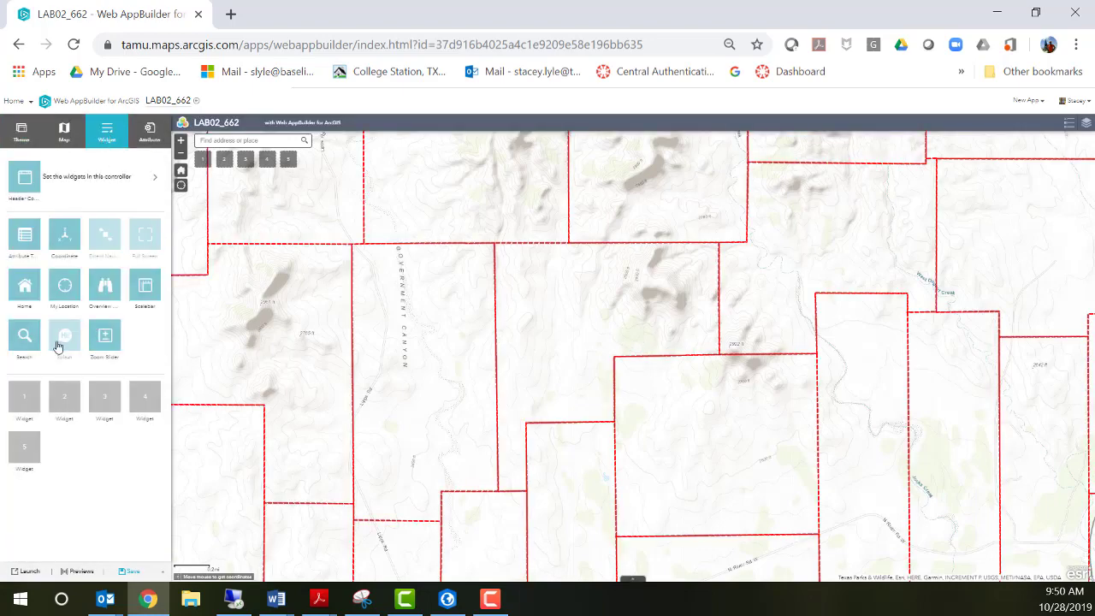
click(23, 399)
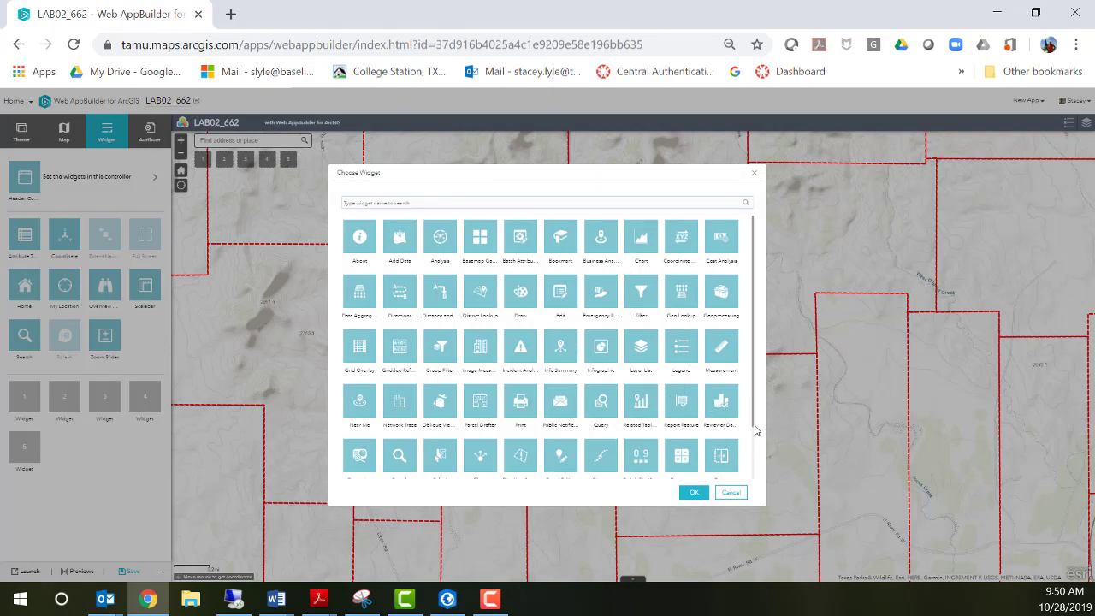
click(481, 399)
click(693, 495)
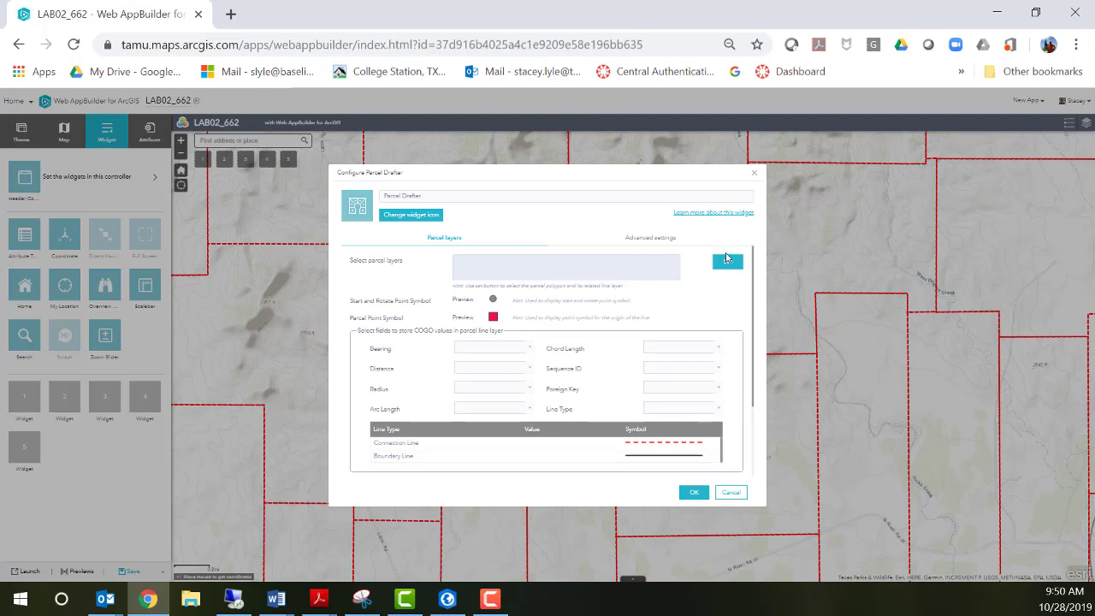
Set the Parcel Drafter's parcel layers to the Parcels polygon layer and its related Lines layer
click(728, 266)
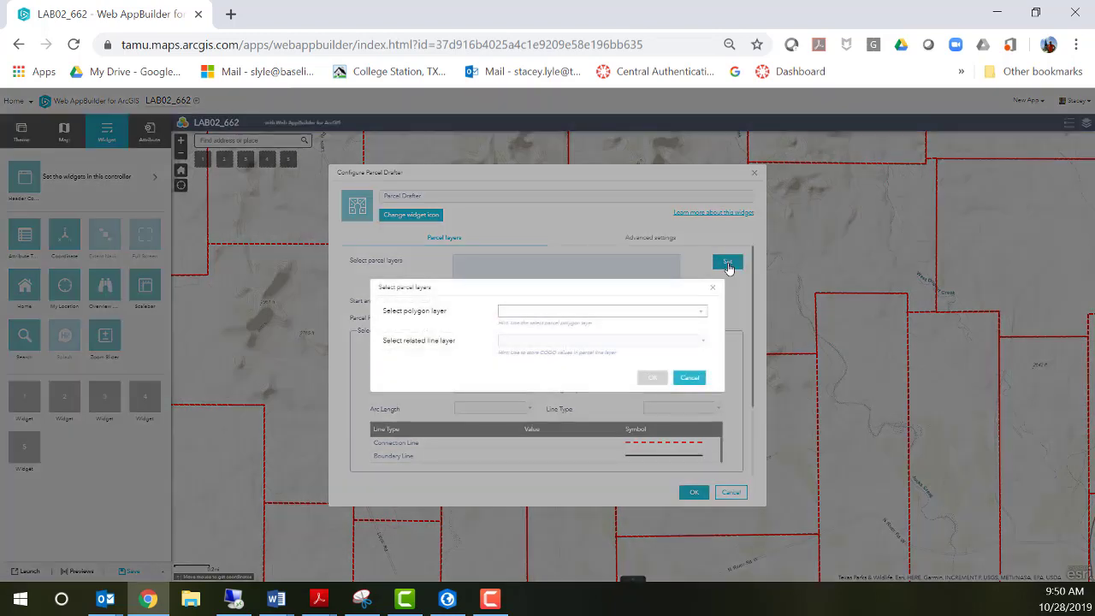
click(699, 311)
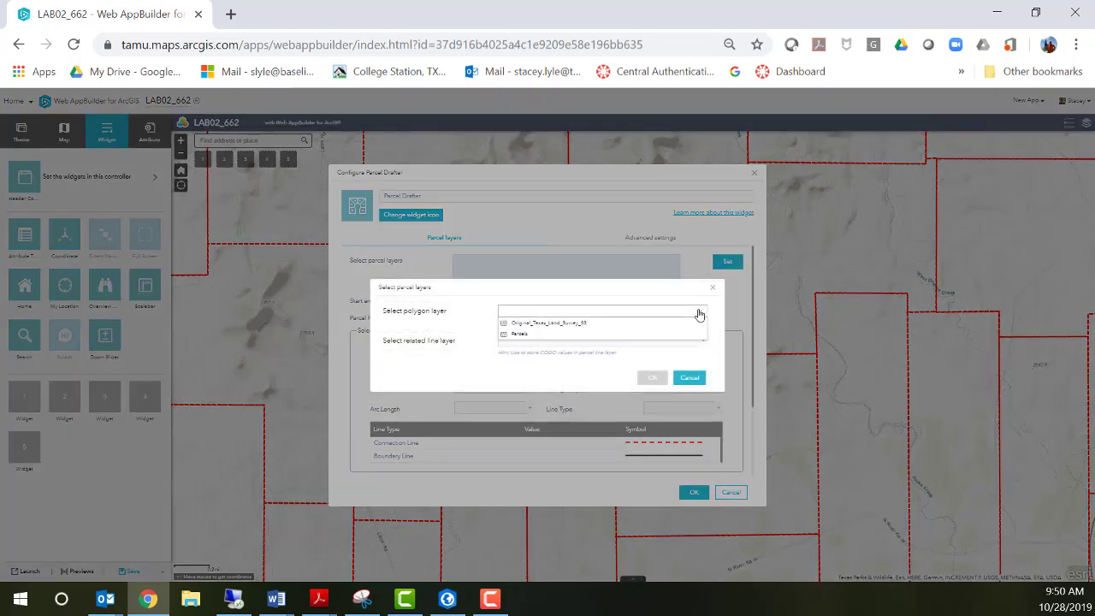
click(531, 334)
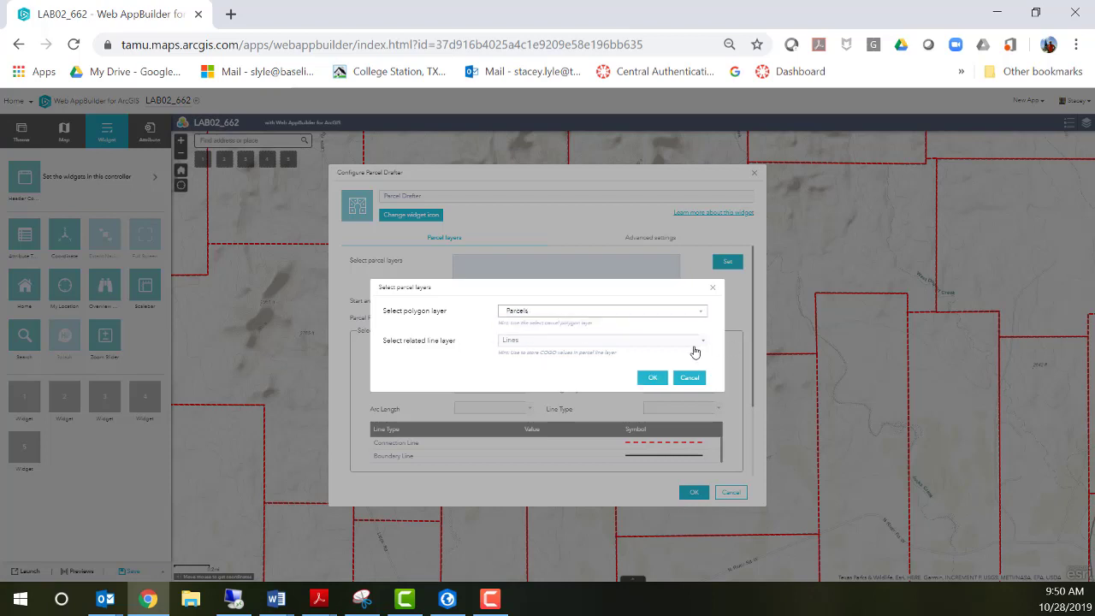
click(697, 348)
click(653, 351)
click(651, 378)
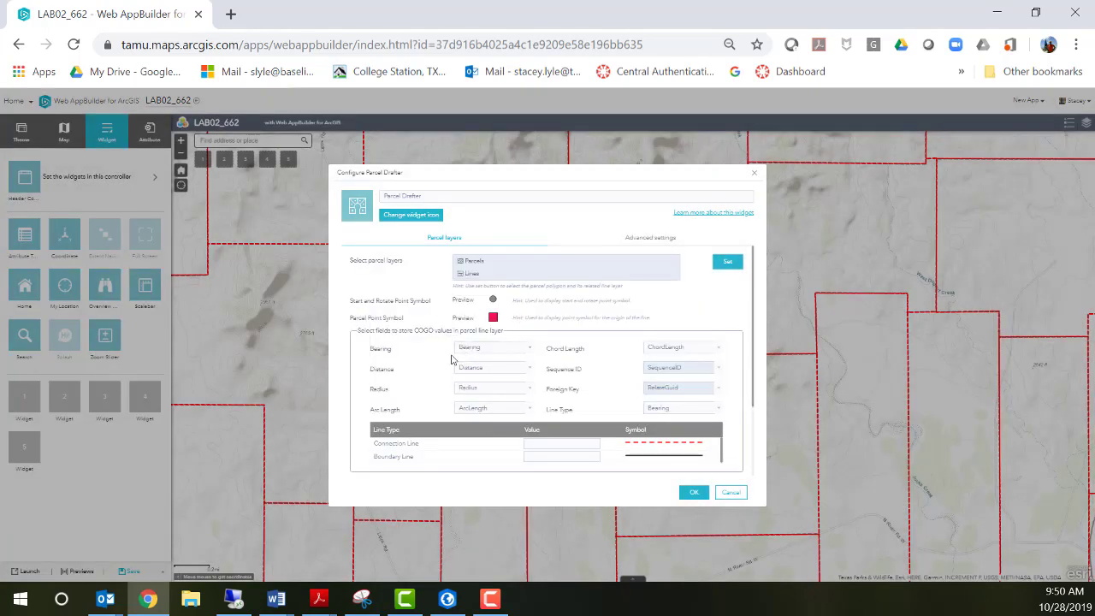
Assign the Category field to the parcel lines' Line Type and the Name field to the Parcel Name attribute
click(712, 414)
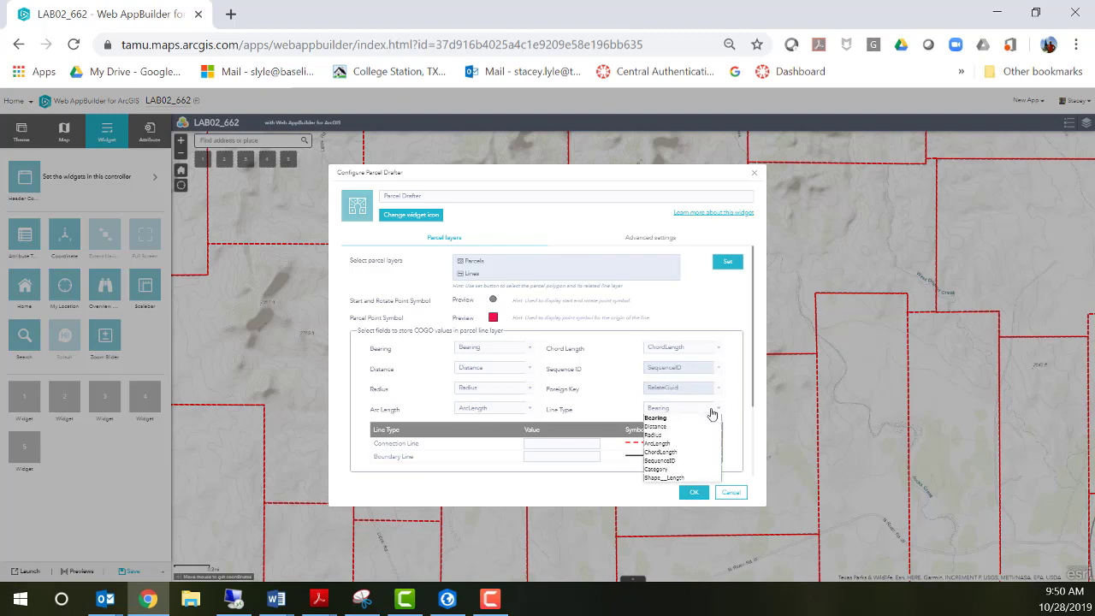
click(664, 470)
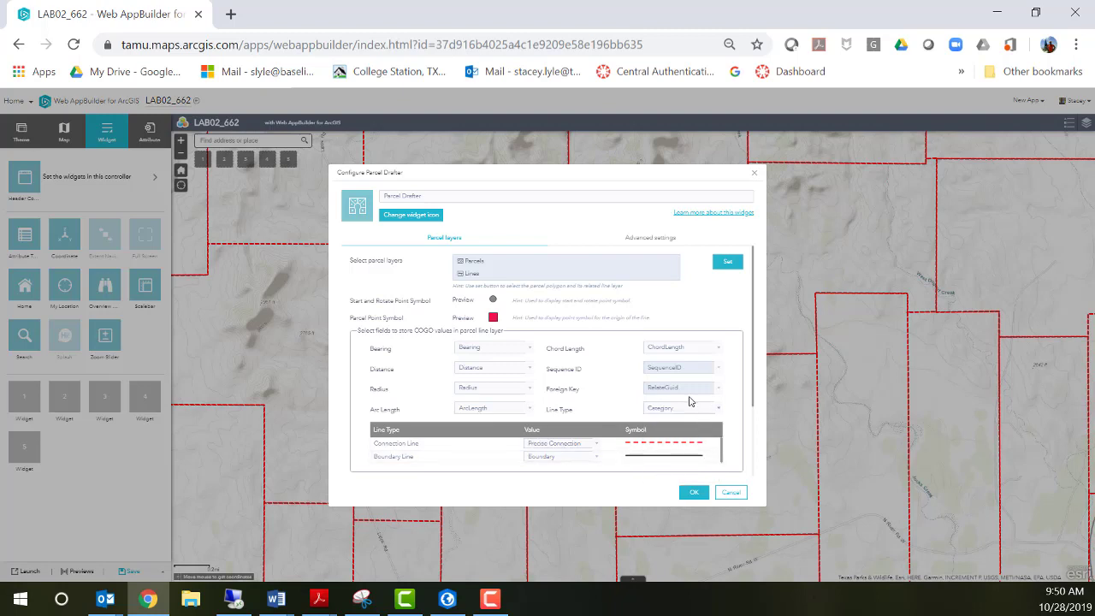
scroll(690, 399, down, 2)
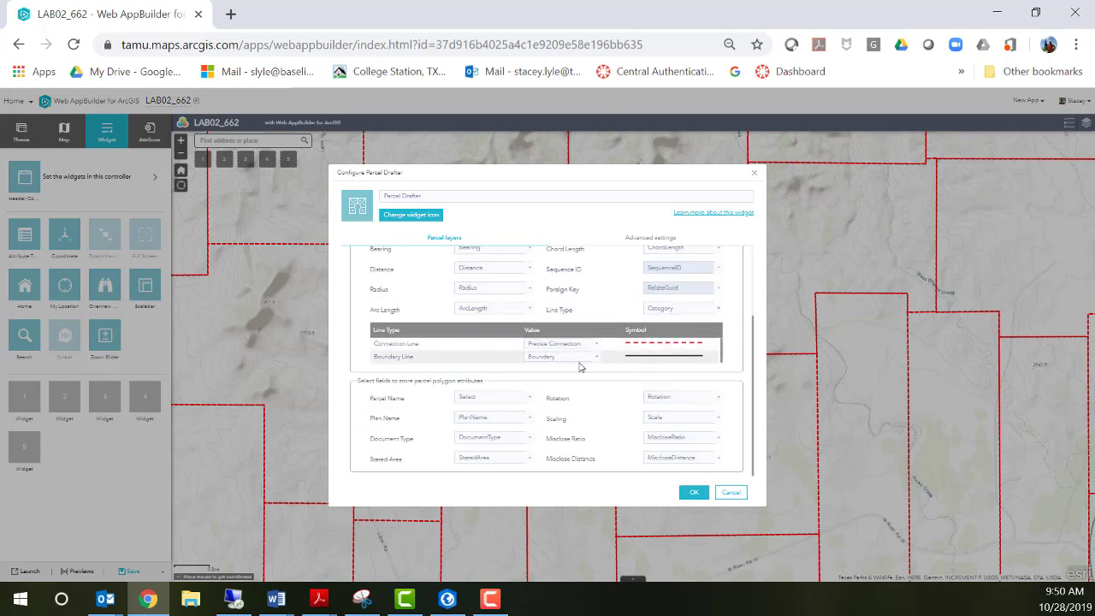
click(530, 398)
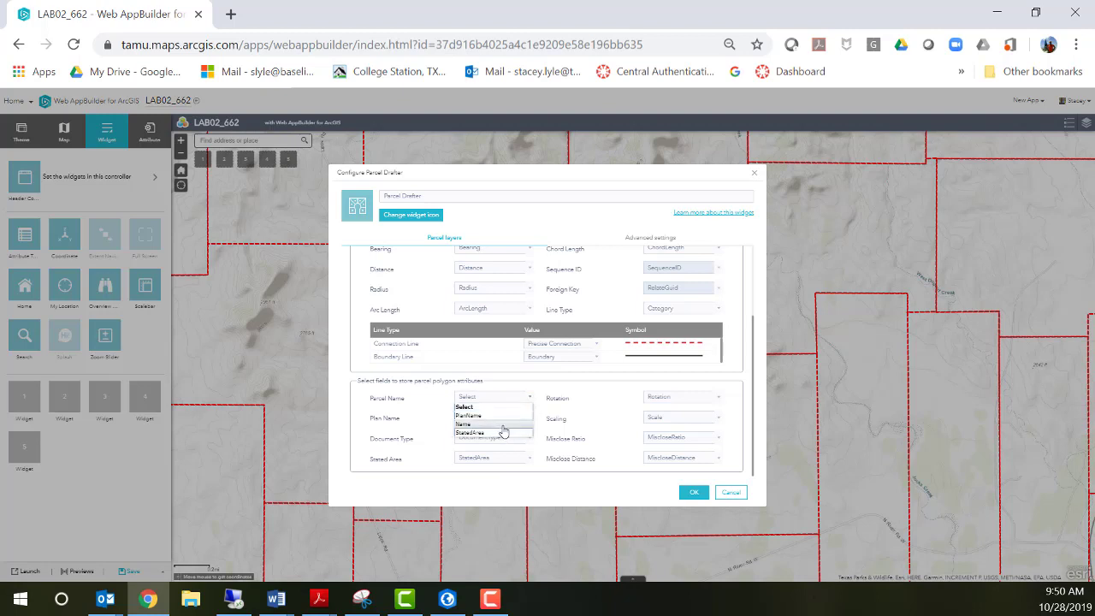
click(503, 425)
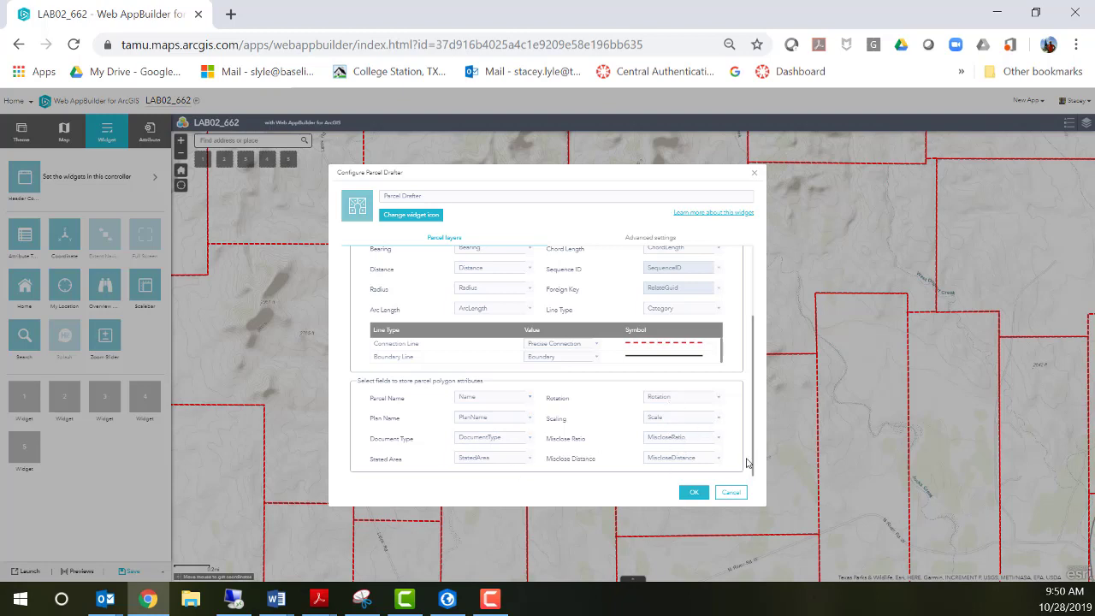
Confirm the Parcel Drafter configuration and add the Coordinate Conversion widget with its default settings to the next widget placeholder
click(699, 494)
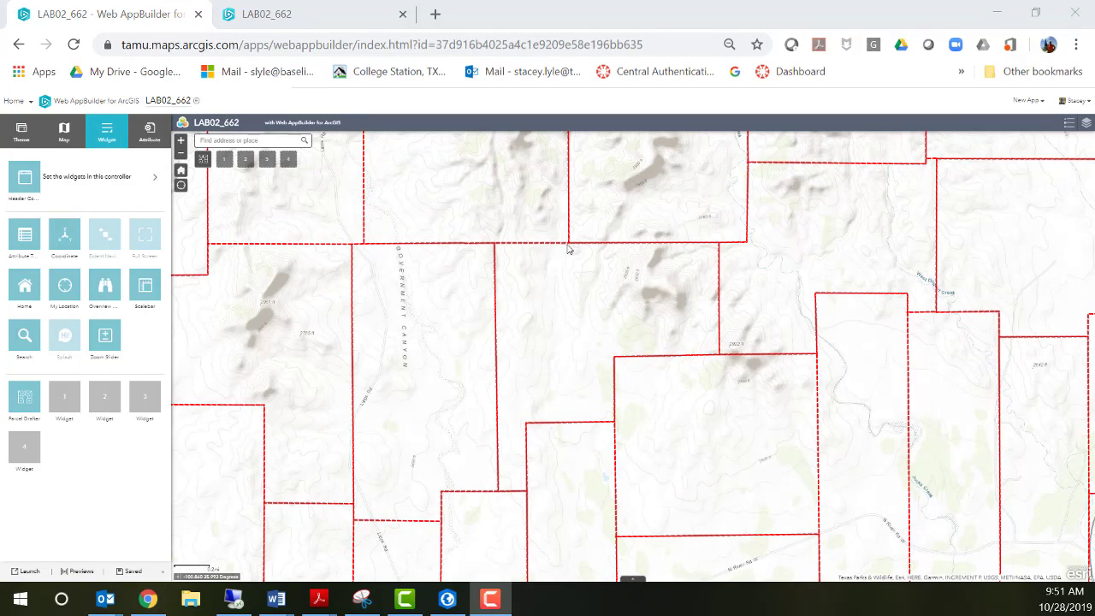
click(61, 392)
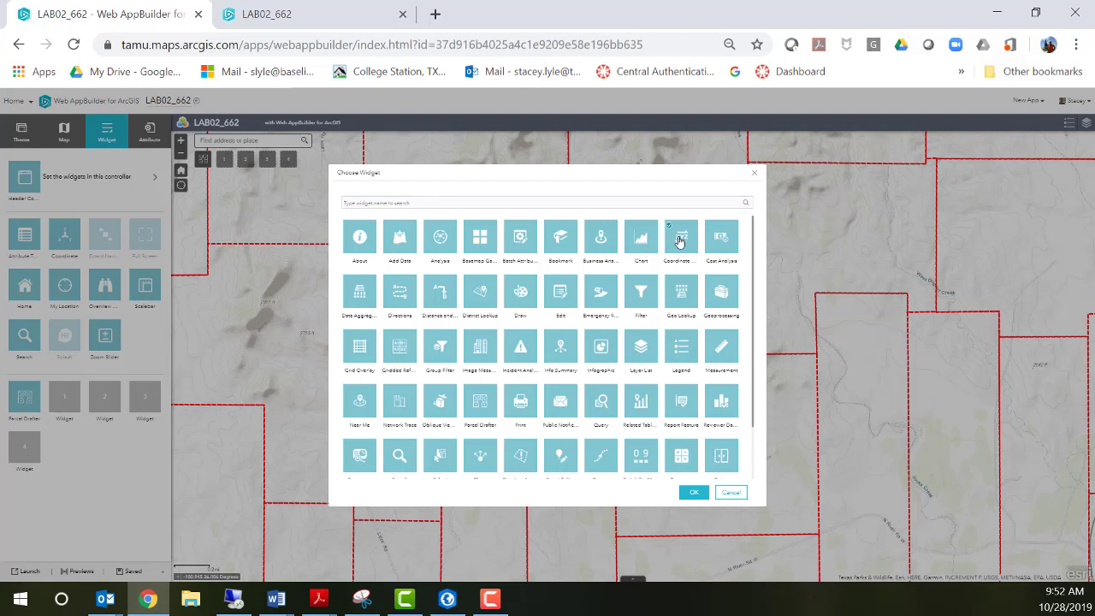
click(695, 493)
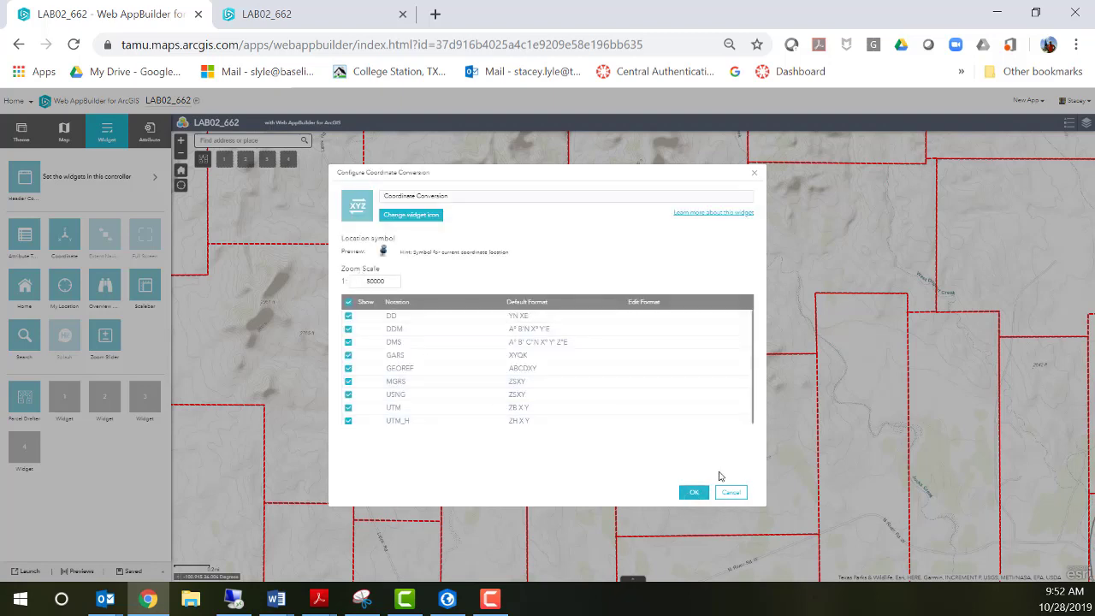
click(694, 494)
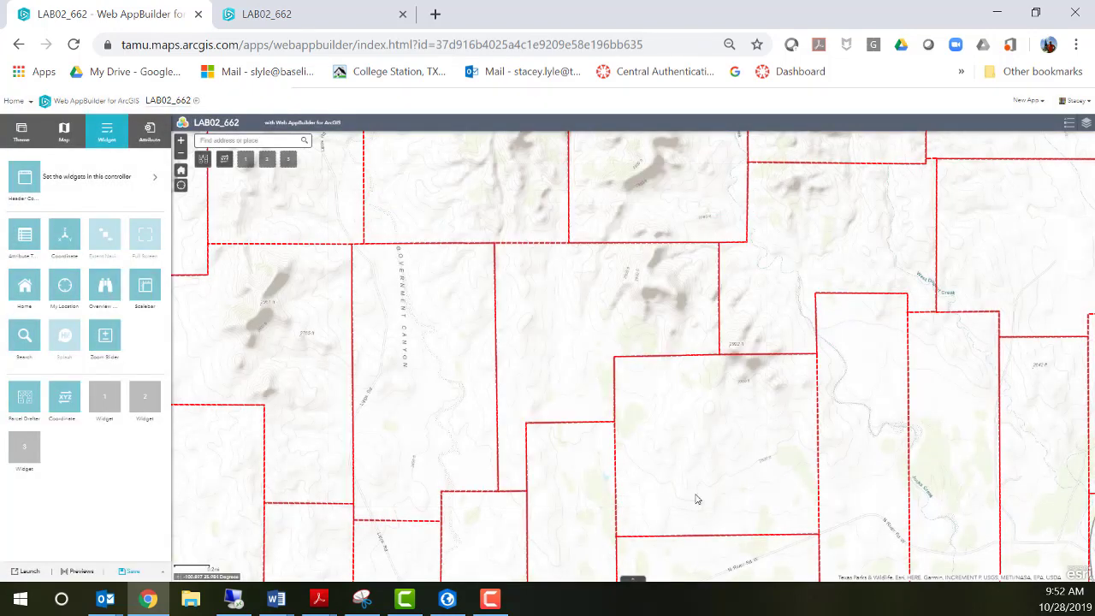
Preview the app and start a new Parcel Drafter traverse at the survey corner just north of the large square parcel
click(81, 571)
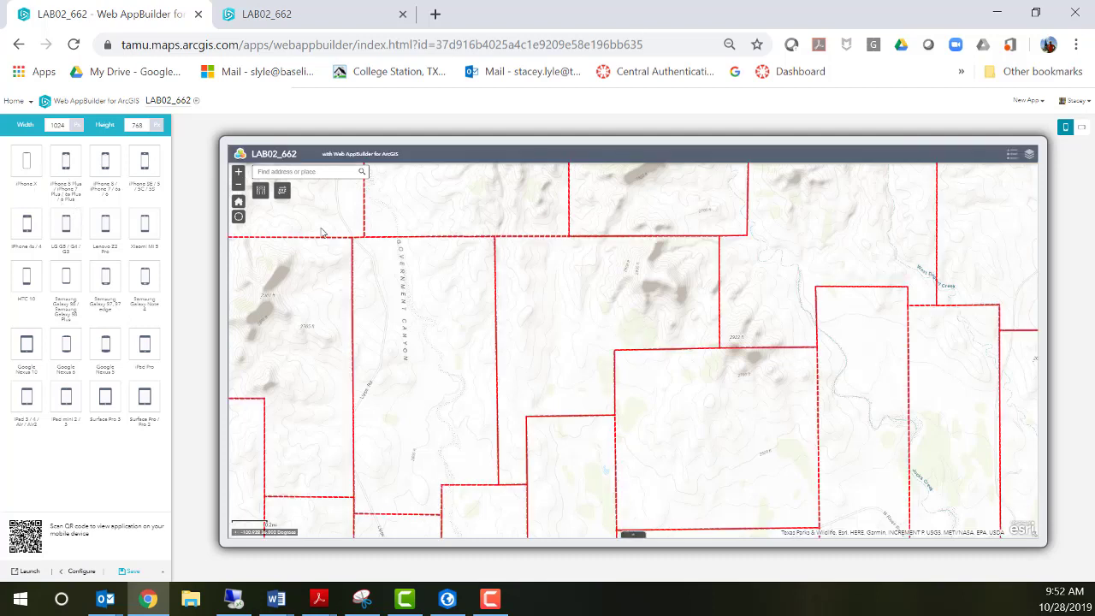
click(261, 192)
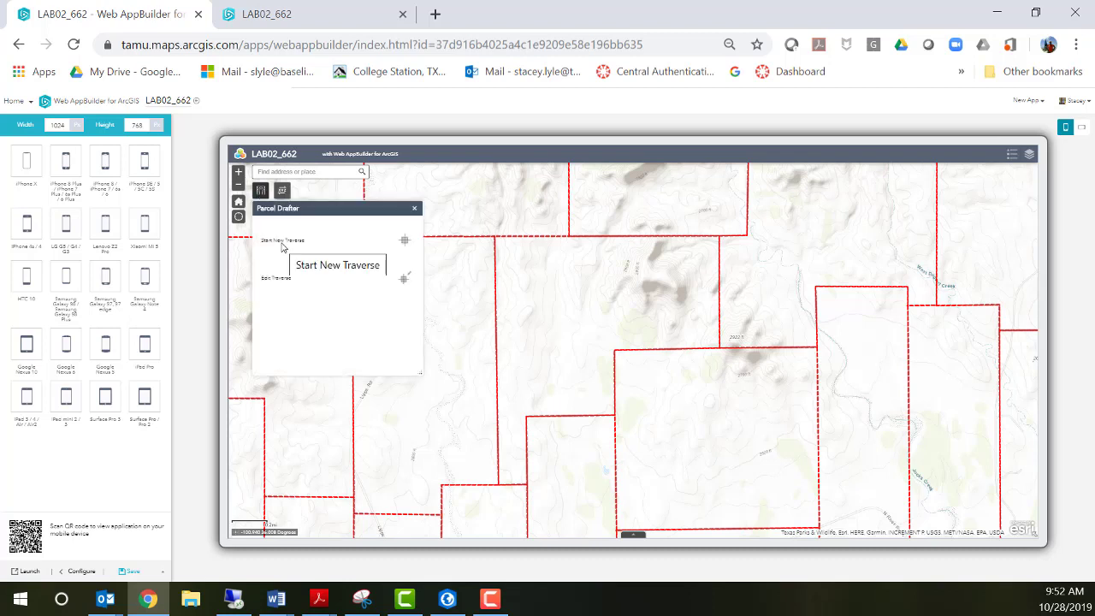
click(405, 245)
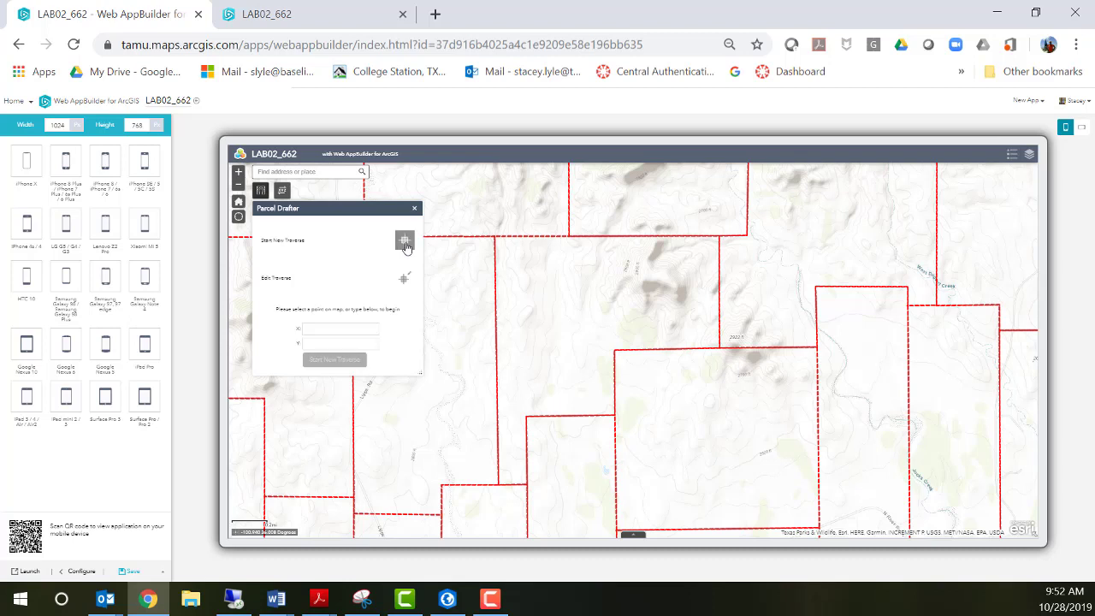
click(720, 349)
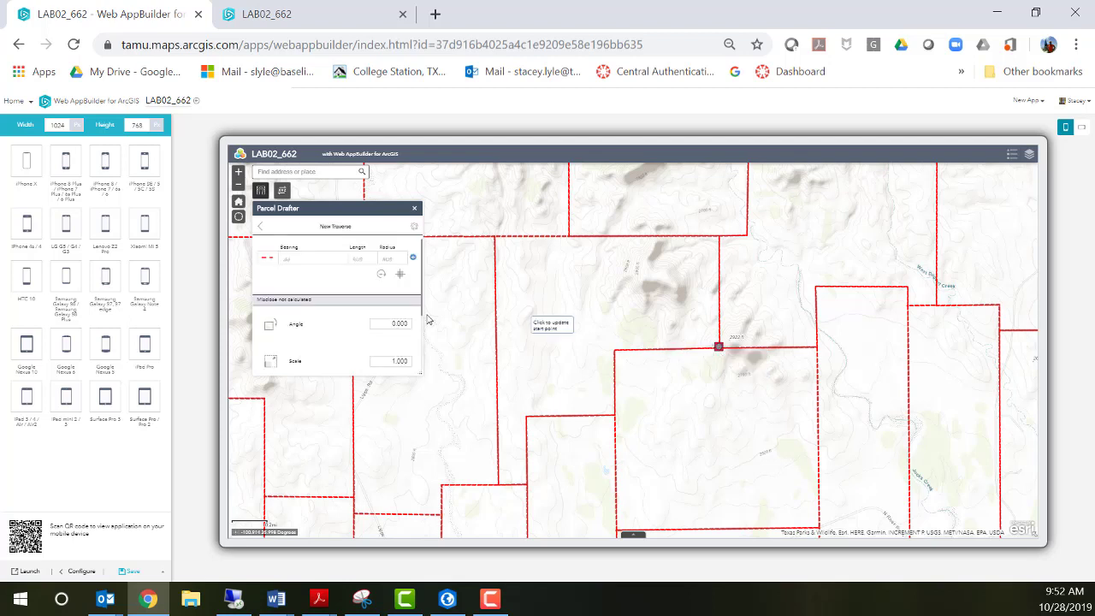
Add the first two traverse courses: bearing 270 with length 5280, and bearing 0 with length 5280
click(304, 256)
click(353, 256)
text(5280)
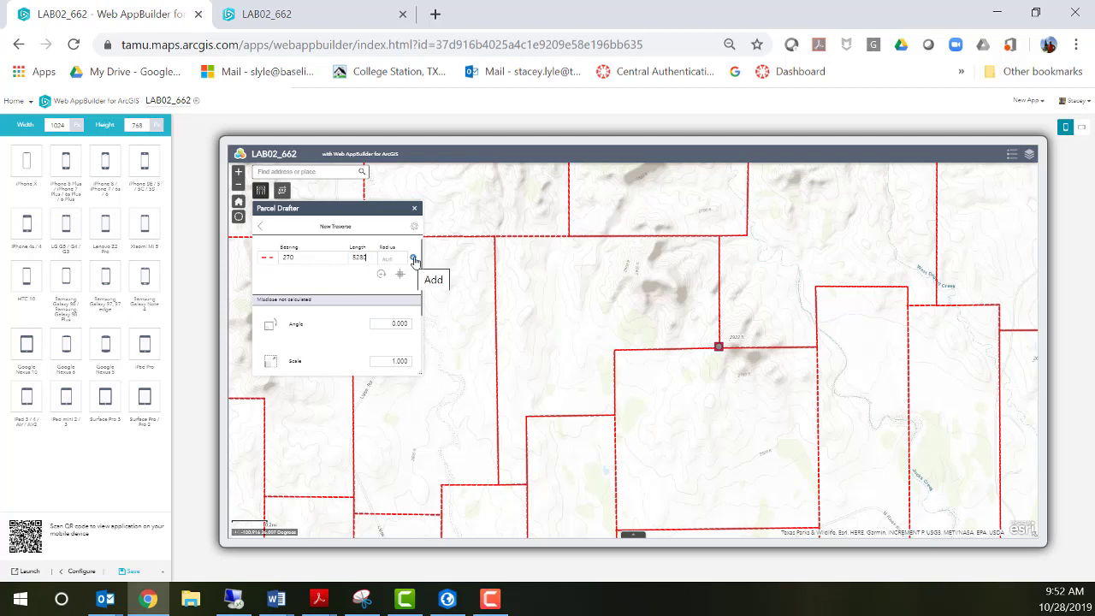
click(414, 259)
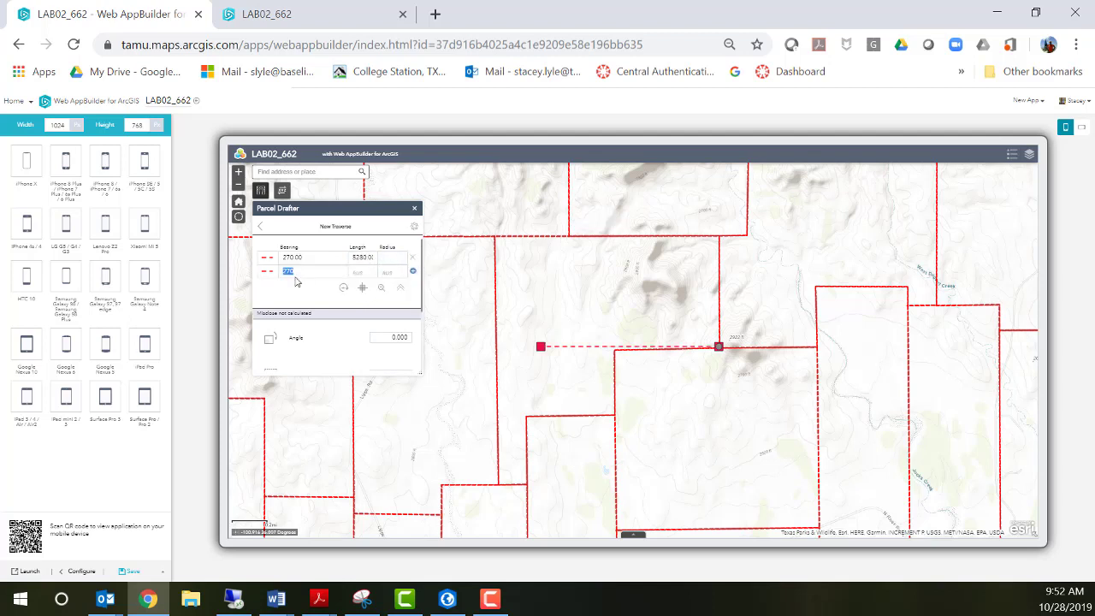
text(0)
click(356, 275)
text(5)
click(414, 271)
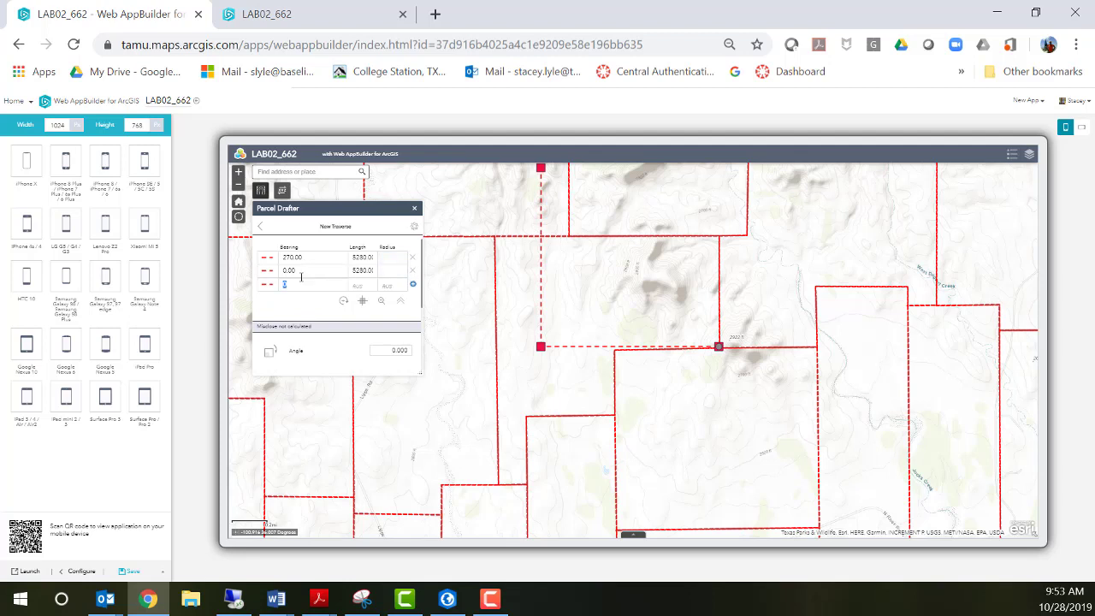
Add two more traverse courses: bearing 90 with length 5280, and bearing 180 with length 5283
text(90)
click(364, 283)
text(5280)
click(414, 284)
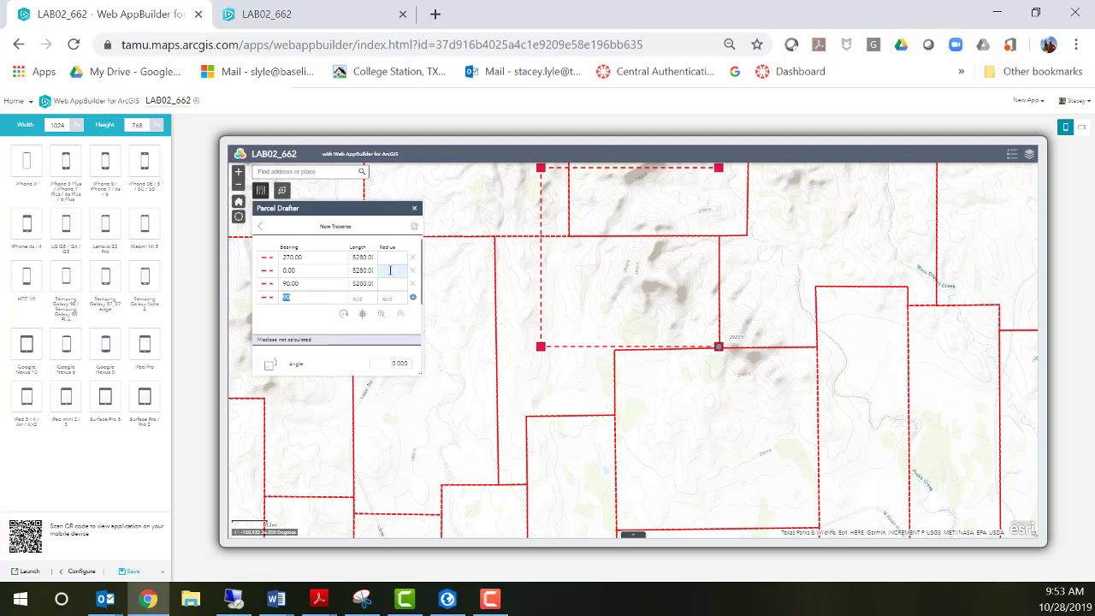
text(18)
click(371, 297)
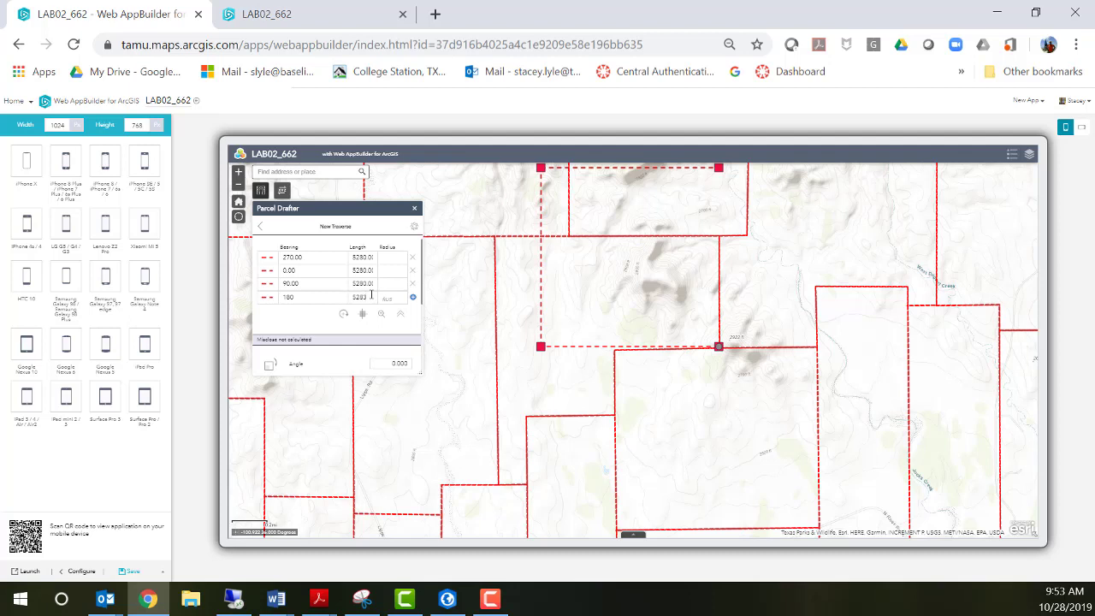
text(5280)
click(413, 298)
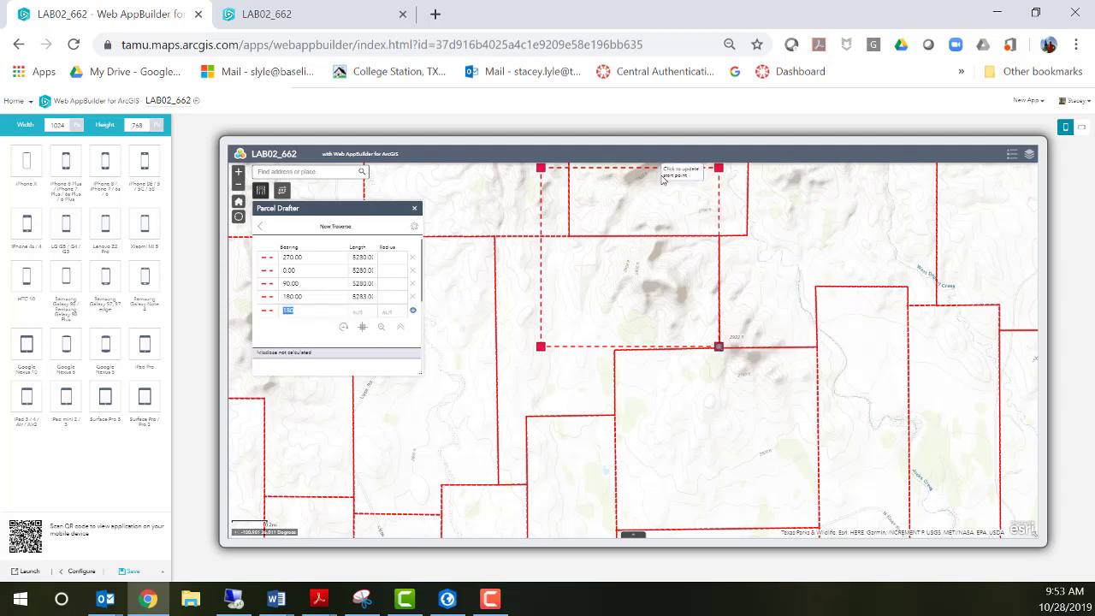
Fill in the traverse details with parcel name Site, document type Deed: Map update and plan name Site 2020
click(375, 353)
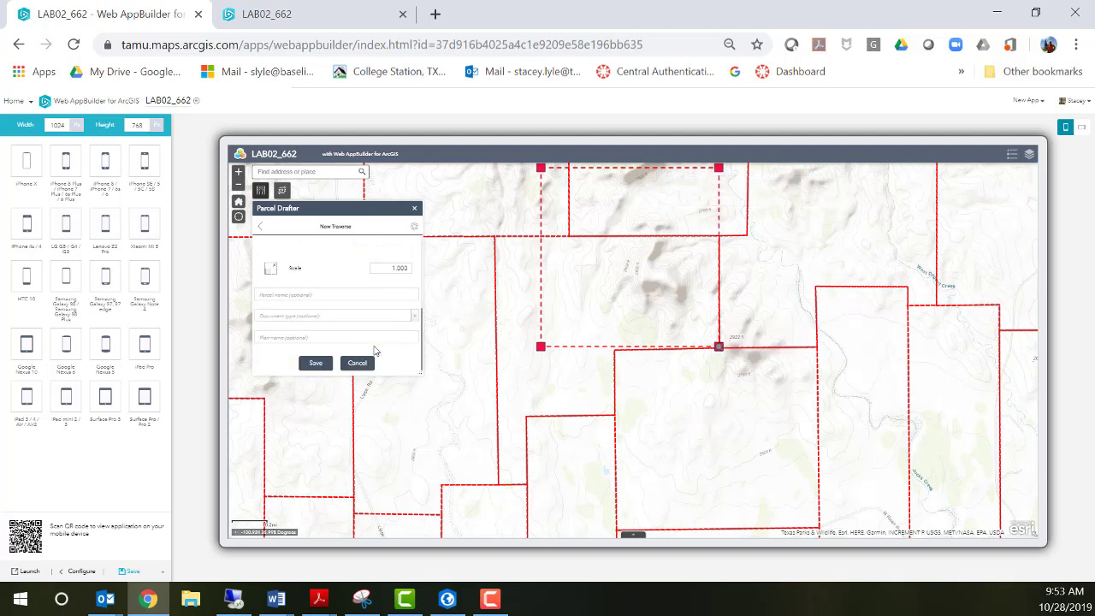
click(362, 295)
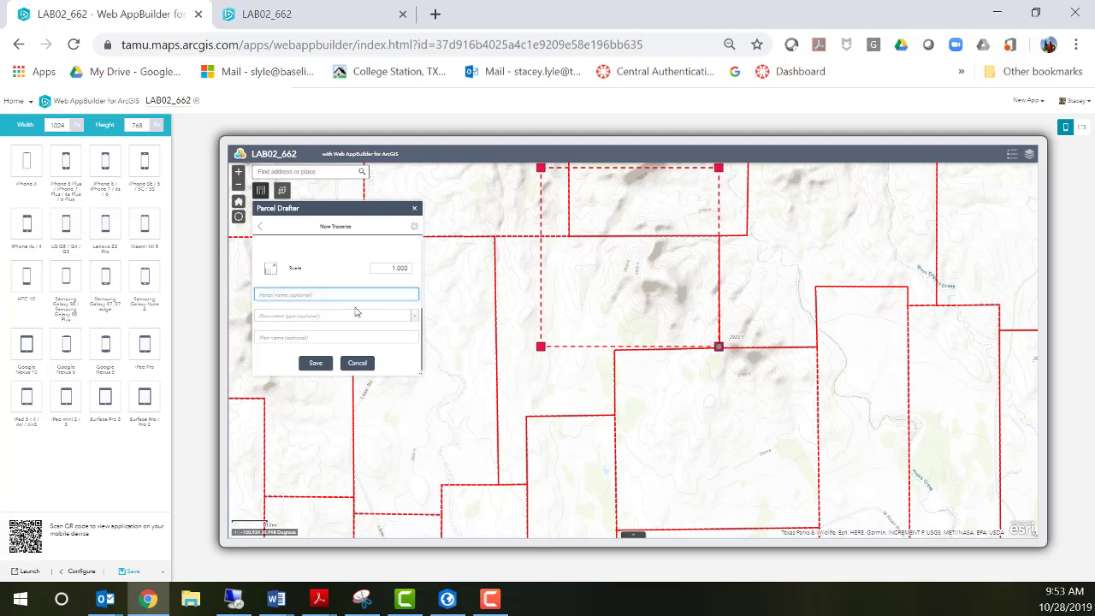
text(Site)
click(415, 321)
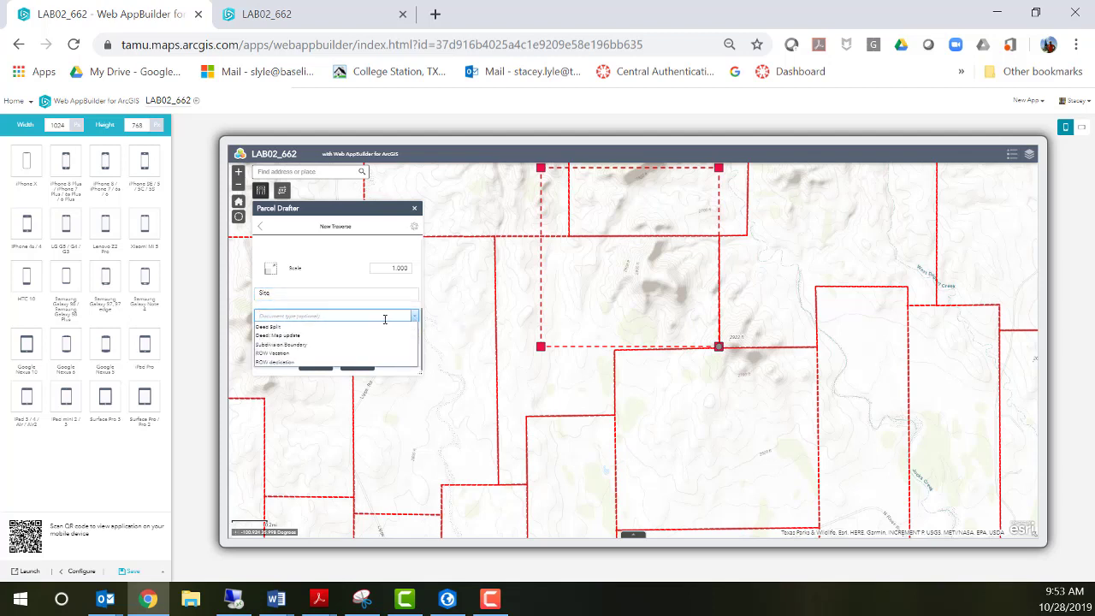
click(329, 338)
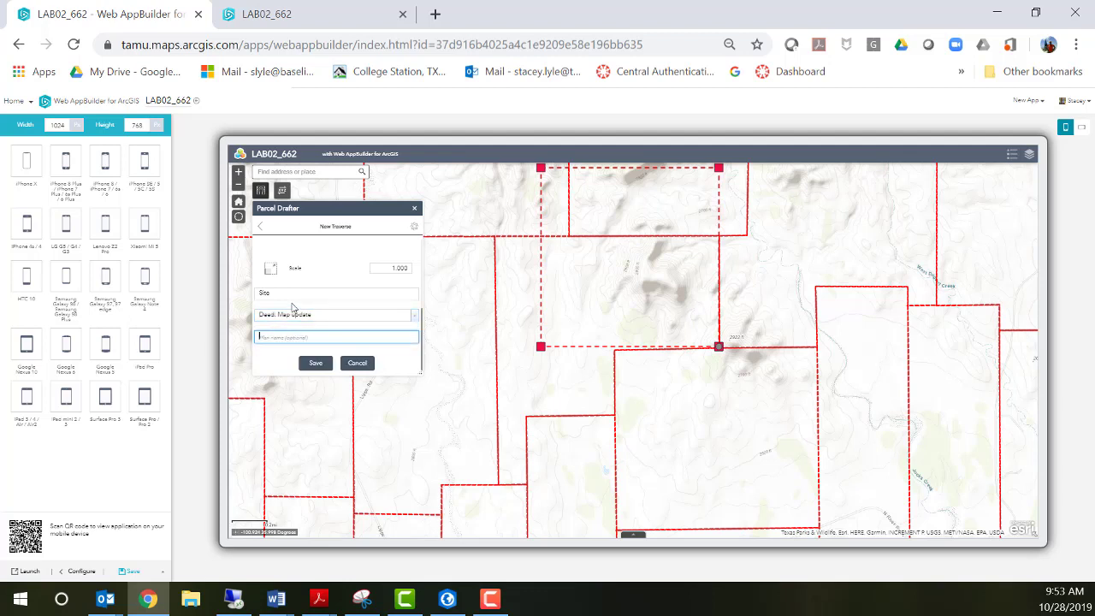
text(Site 2020)
Review the Parcel Drafter's settings for angle, distance and area units and circular curve parameters
click(415, 226)
scroll(374, 296, down, 1)
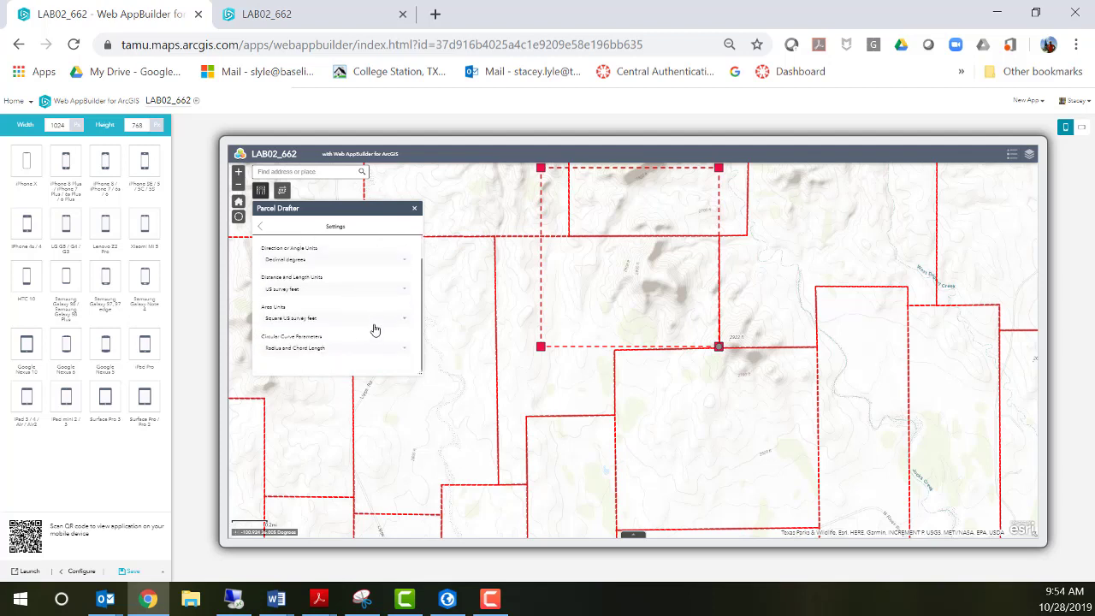